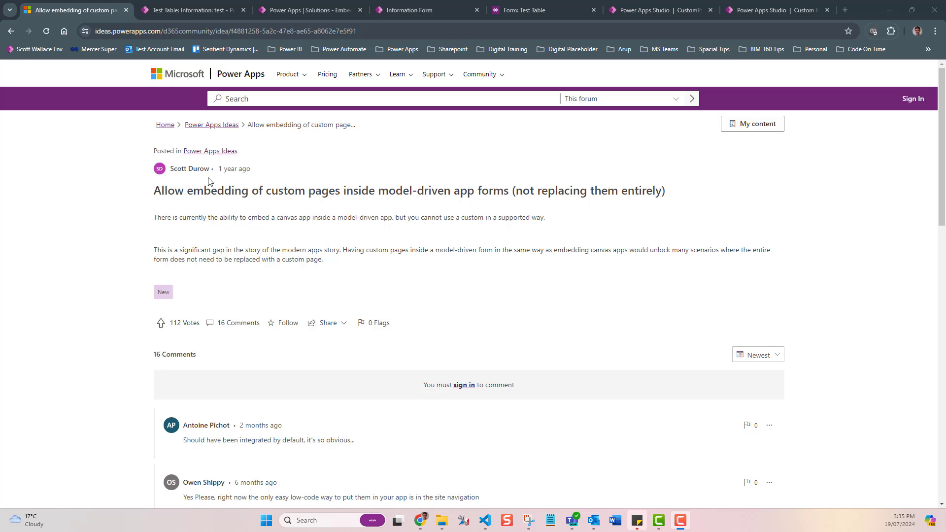
# Step: Read the idea post about embedding custom pages in model-driven forms and switch to the test record tab
pyautogui.moveTo(165, 217); pyautogui.dragTo(391, 217)
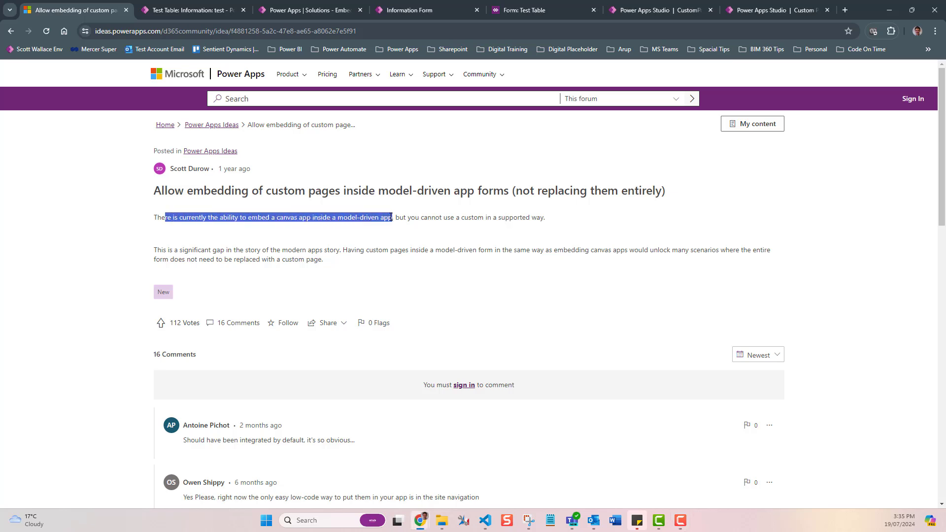
pyautogui.click(405, 219)
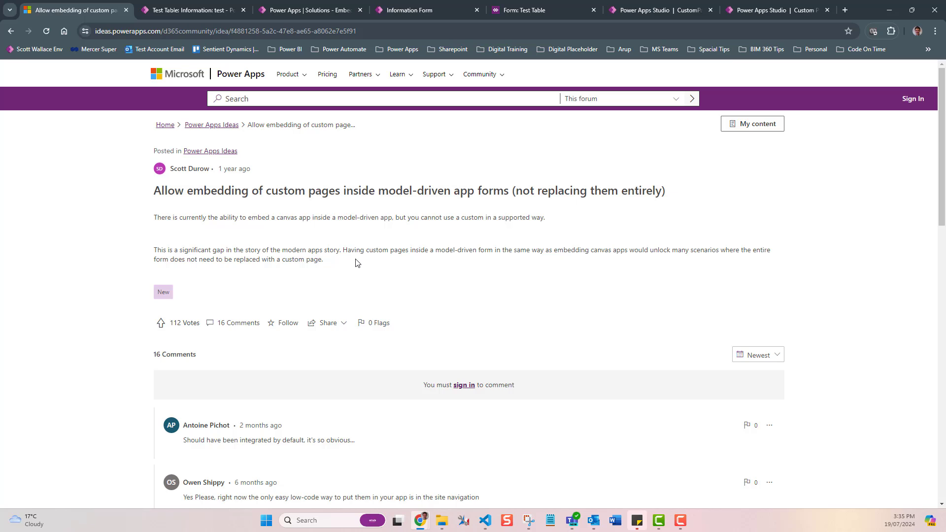
pyautogui.click(206, 10)
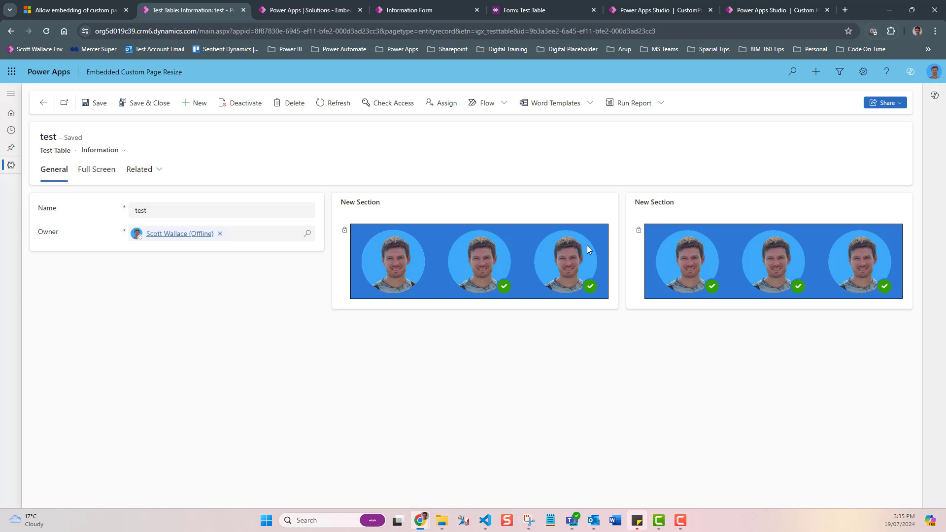
# Step: Restore, move and re-maximize the browser window to see how the embedded custom pages resize
pyautogui.click(913, 10)
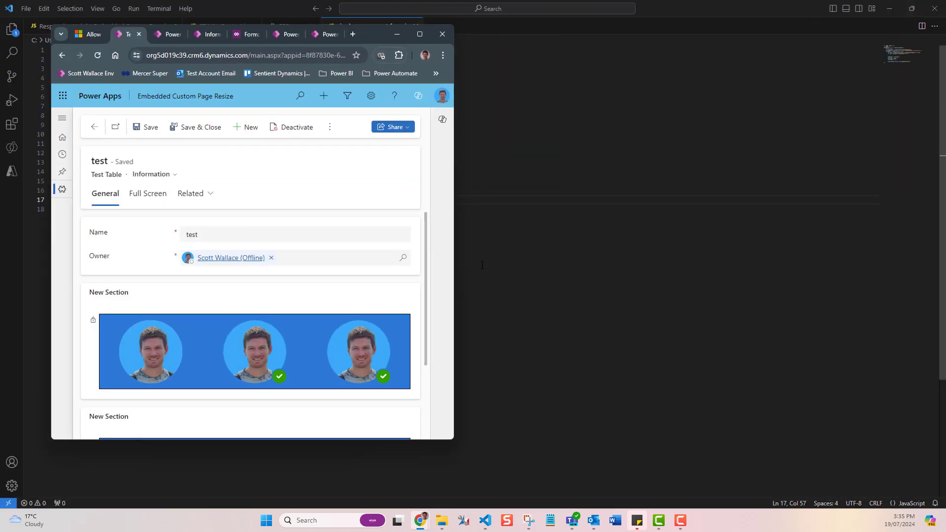
pyautogui.moveTo(456, 251); pyautogui.dragTo(809, 243)
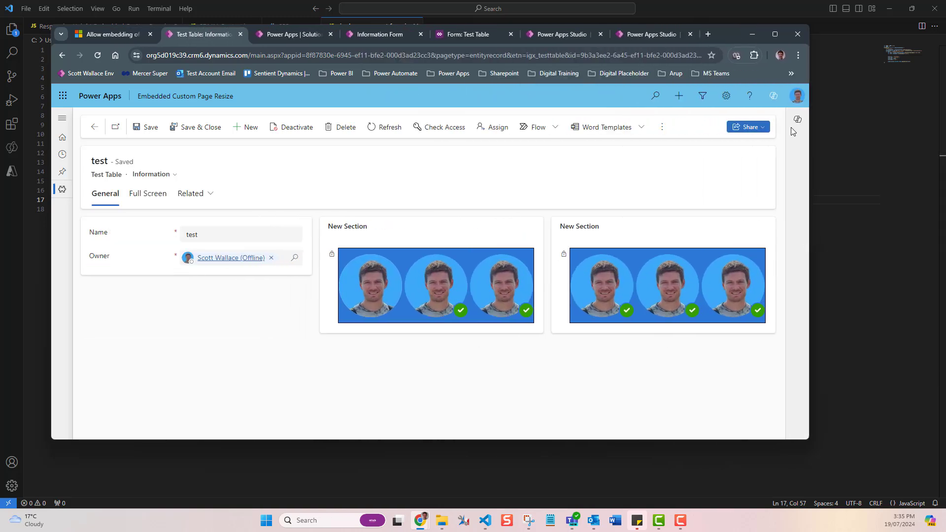
pyautogui.click(780, 36)
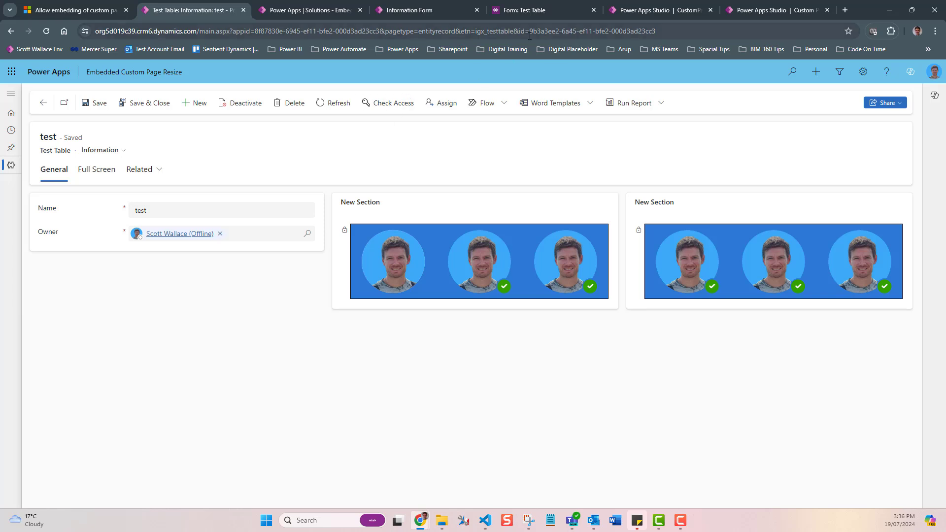
# Step: Highlight the record ID in the address bar and open the record's Full Screen tab
pyautogui.moveTo(529, 34); pyautogui.dragTo(661, 33)
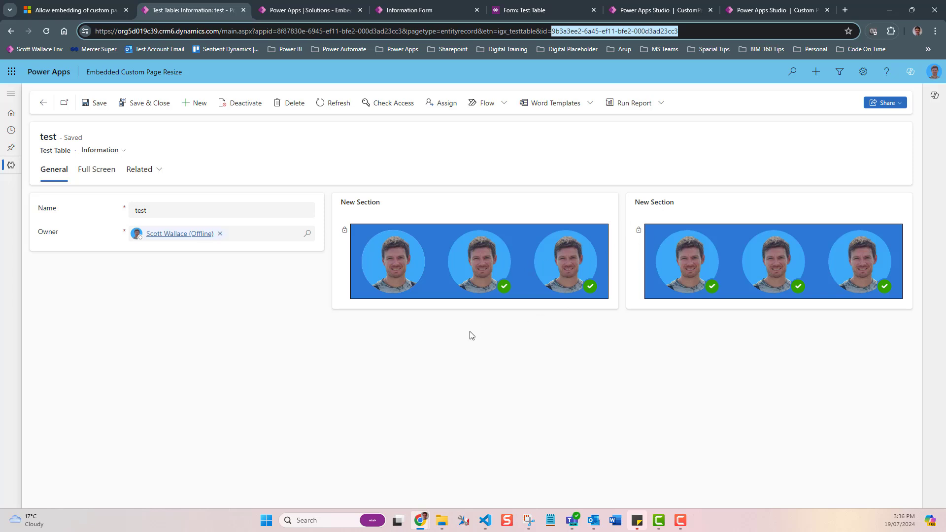
pyautogui.click(344, 352)
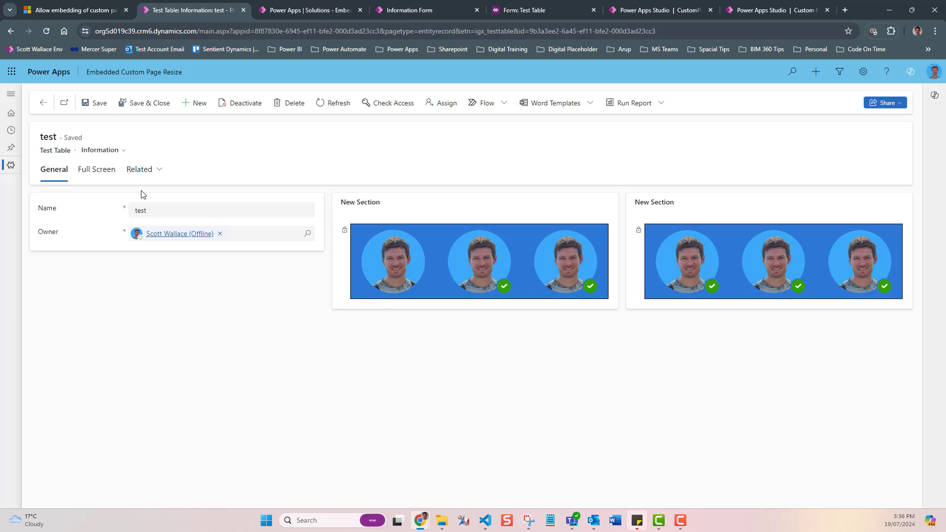
pyautogui.click(116, 176)
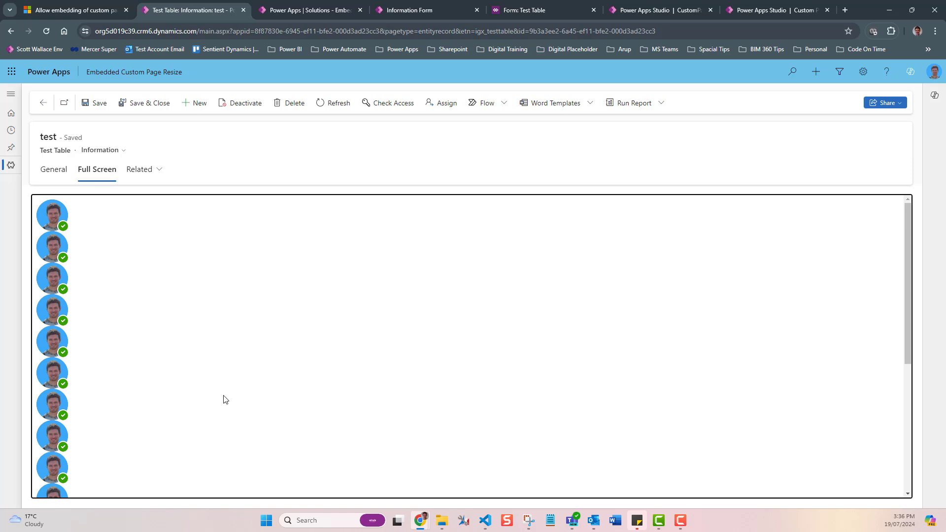
# Step: Scroll through the full-screen embedded custom page in both maximized and restored windows
pyautogui.scroll(-5, 229, 398)
pyautogui.scroll(5, 228, 398)
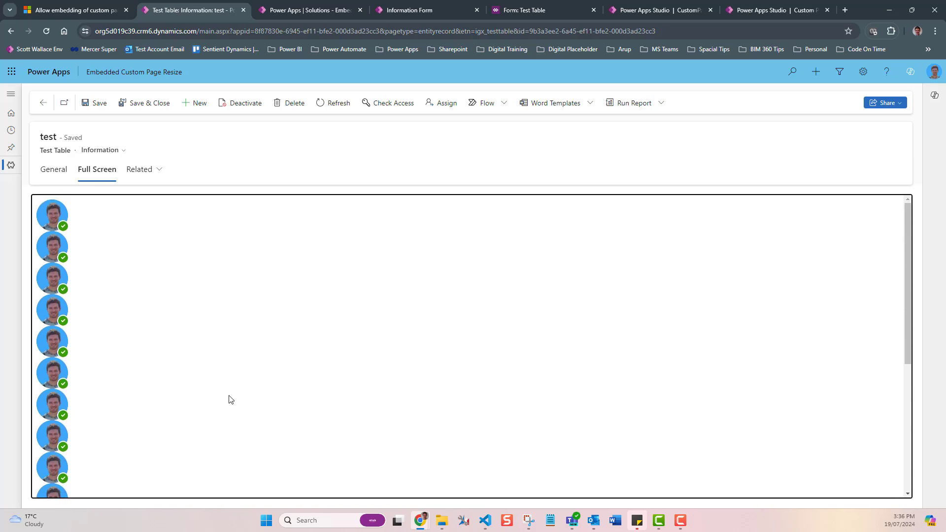
pyautogui.click(912, 14)
pyautogui.scroll(-5, 301, 316)
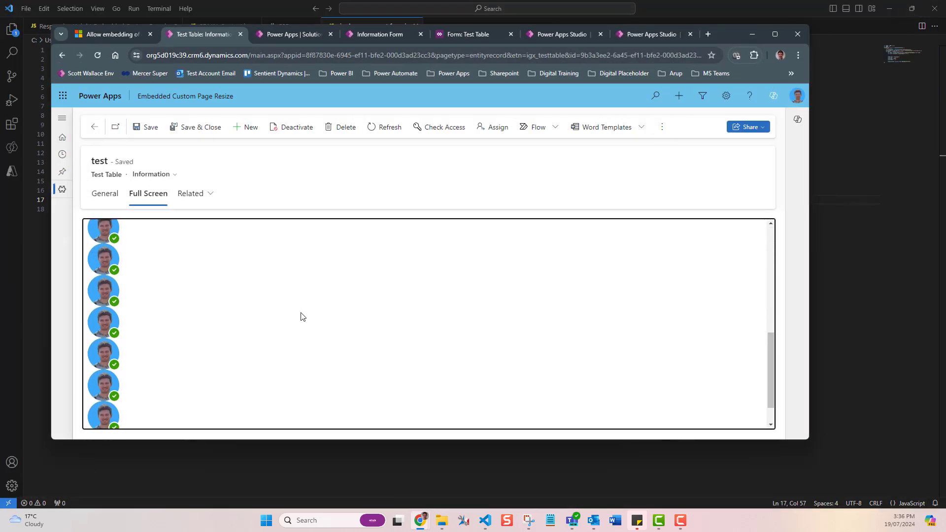
pyautogui.scroll(5, 296, 314)
pyautogui.scroll(-4, 303, 311)
pyautogui.scroll(2, 318, 315)
pyautogui.scroll(2, 329, 314)
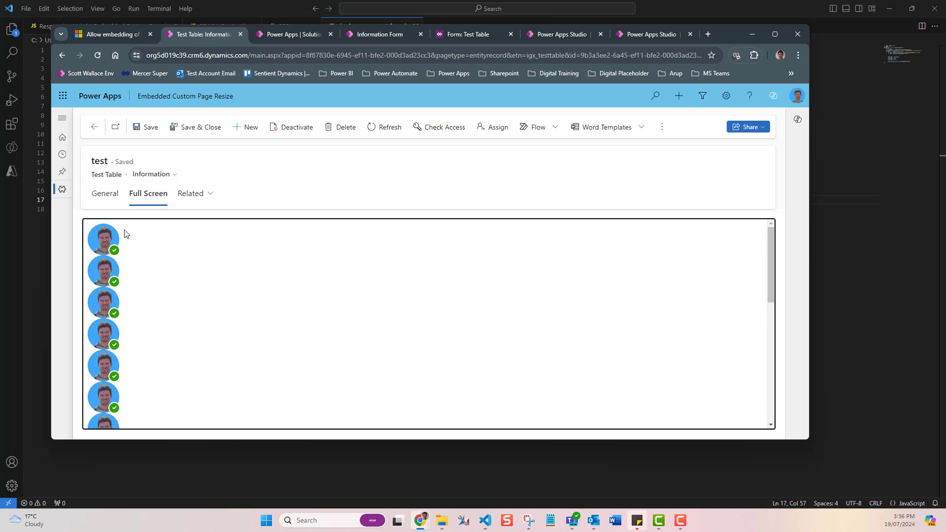
pyautogui.scroll(-5, 138, 394)
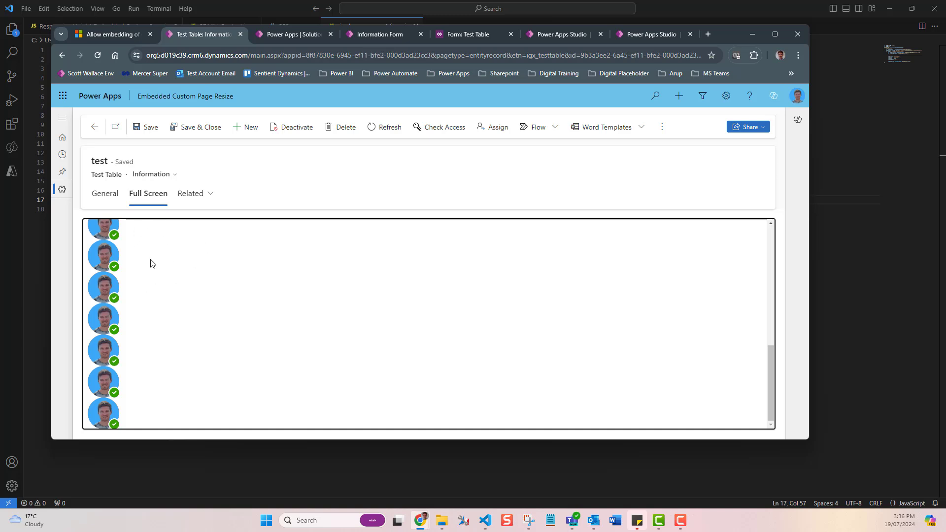
pyautogui.scroll(5, 153, 266)
pyautogui.scroll(3, 750, 345)
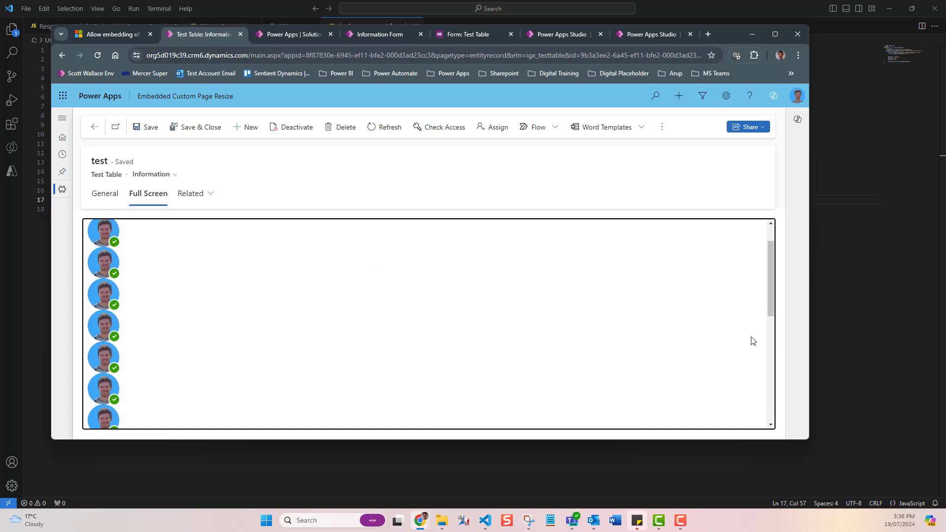
pyautogui.scroll(-8, 760, 259)
pyautogui.scroll(-1, 768, 268)
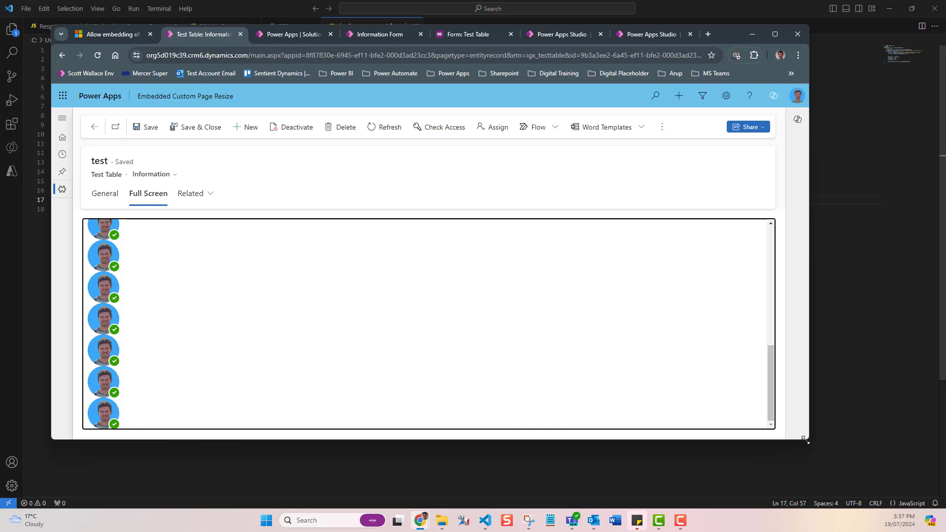
# Step: Resize the browser window to check how the full-screen page adapts, then return to the General tab
pyautogui.moveTo(809, 439); pyautogui.dragTo(656, 361)
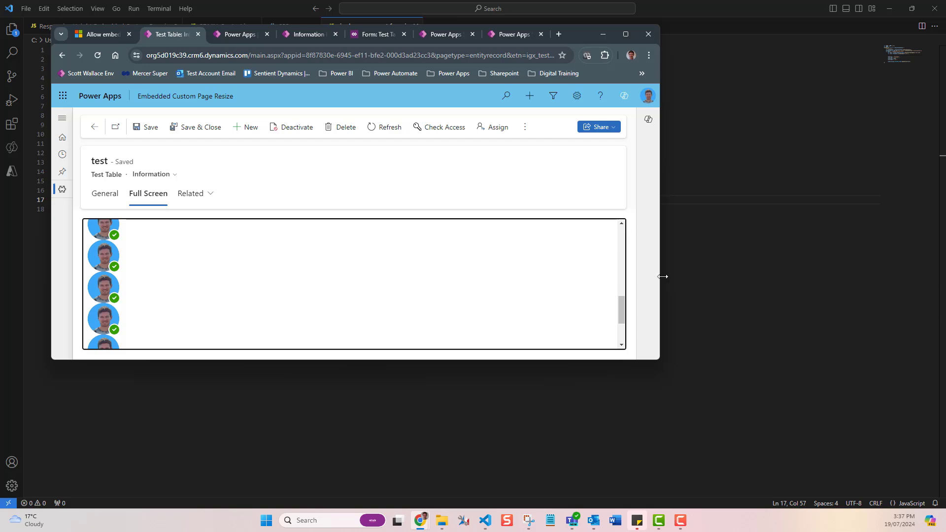
pyautogui.moveTo(660, 271); pyautogui.dragTo(509, 273)
pyautogui.click(473, 34)
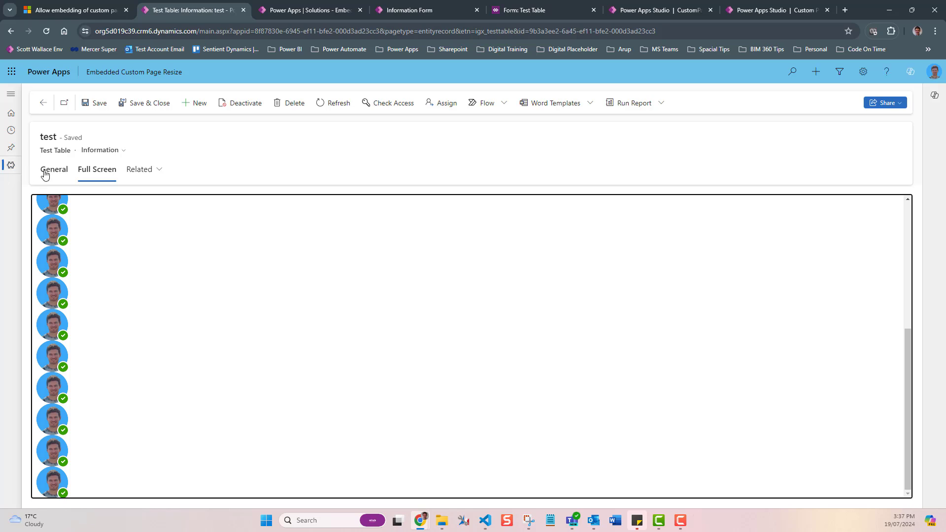
pyautogui.click(46, 173)
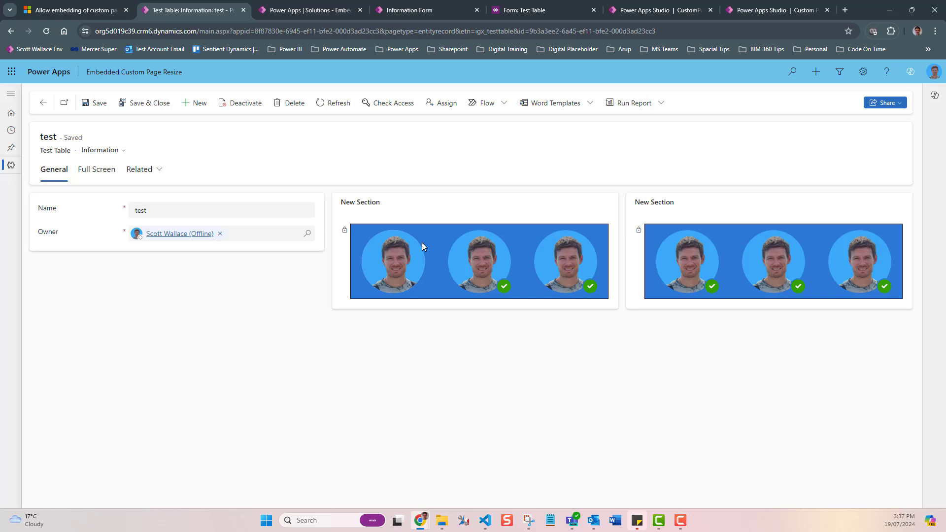
# Step: Open CustomPage in Power Apps Studio and review its Display settings for custom width and height
pyautogui.click(790, 11)
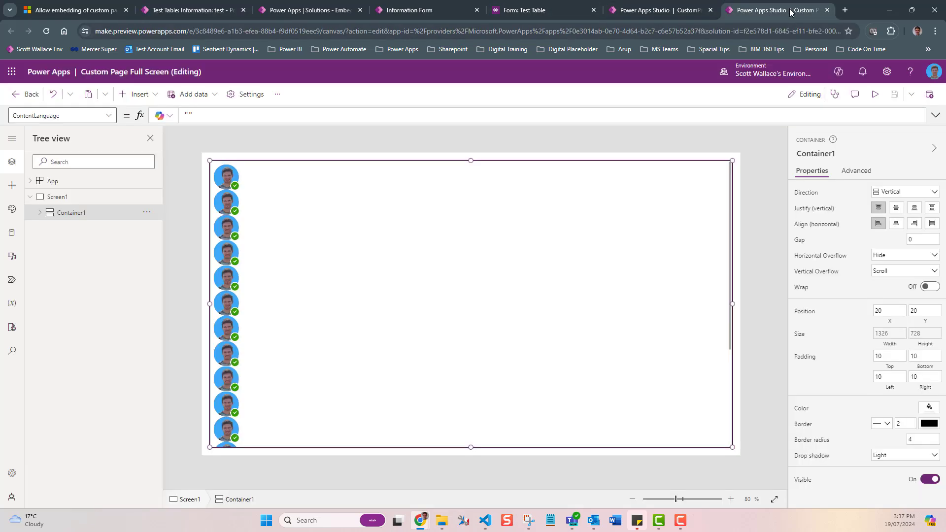
pyautogui.click(687, 11)
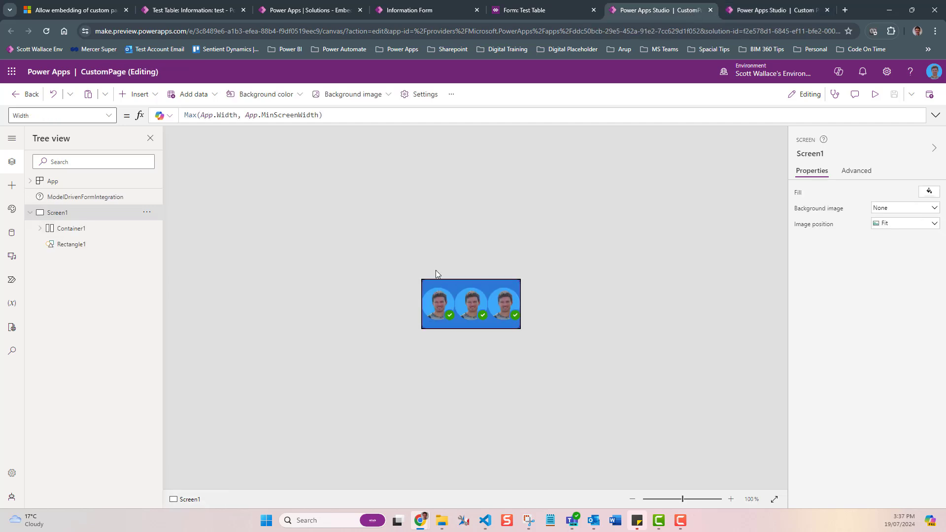
pyautogui.click(432, 95)
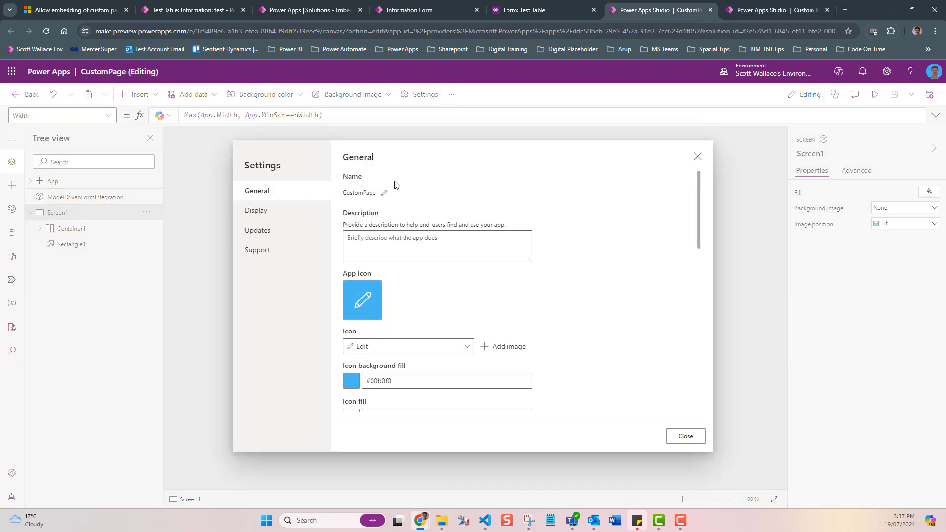
pyautogui.click(256, 211)
pyautogui.scroll(-3, 406, 239)
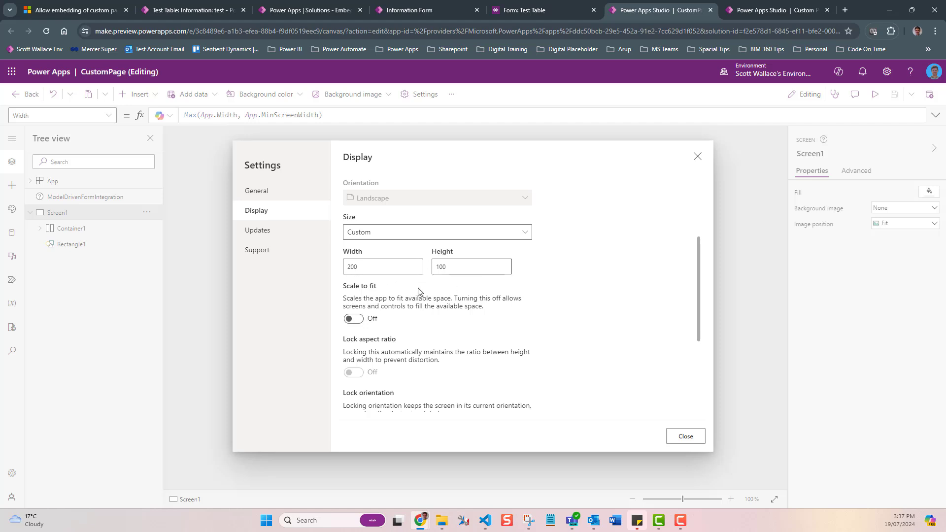
pyautogui.scroll(-2, 420, 297)
pyautogui.scroll(2, 420, 299)
pyautogui.click(373, 267)
pyautogui.click(459, 266)
pyautogui.click(698, 157)
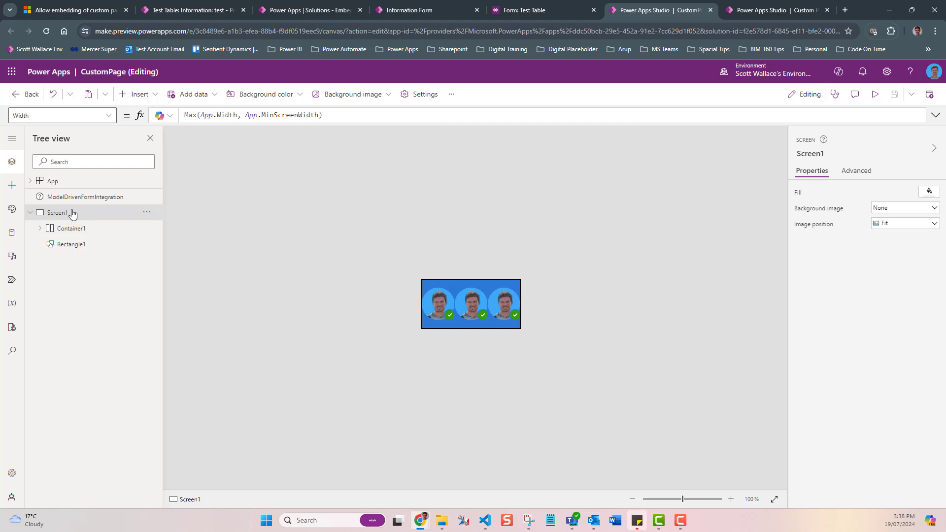
# Step: Inspect the App's MinScreenWidth property and Screen1's Width and Height formulas
pyautogui.click(82, 182)
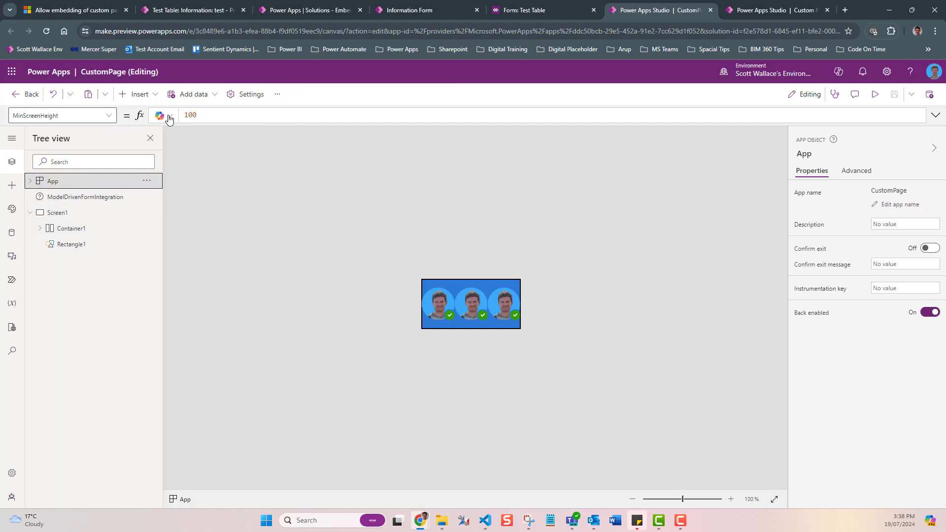
pyautogui.click(109, 115)
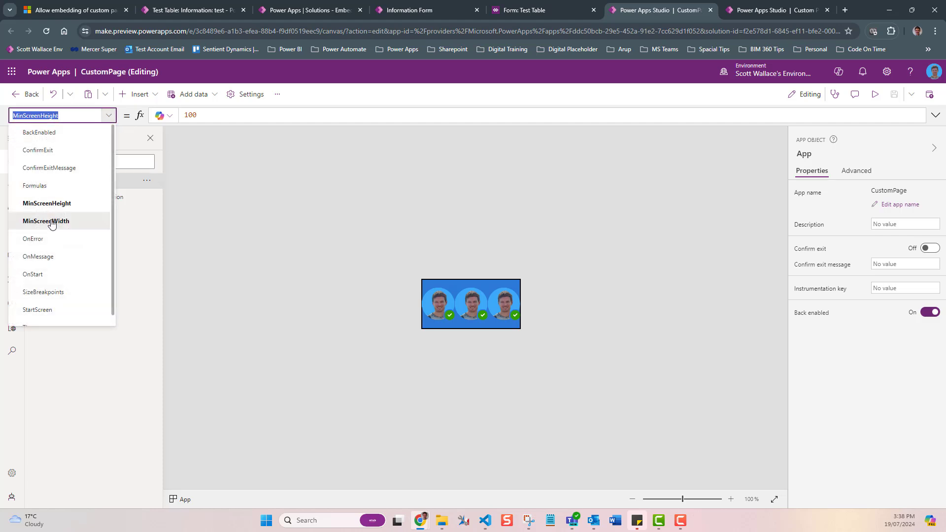
pyautogui.click(49, 220)
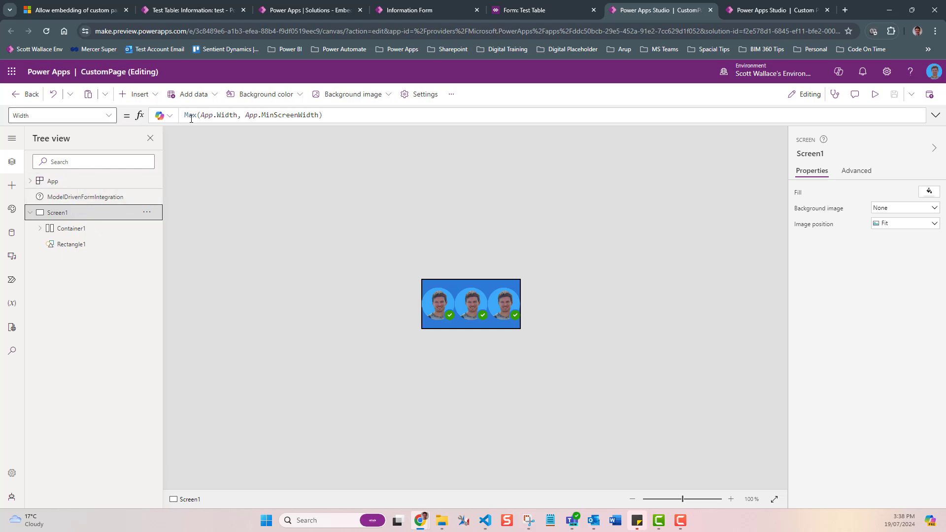
pyautogui.click(235, 116)
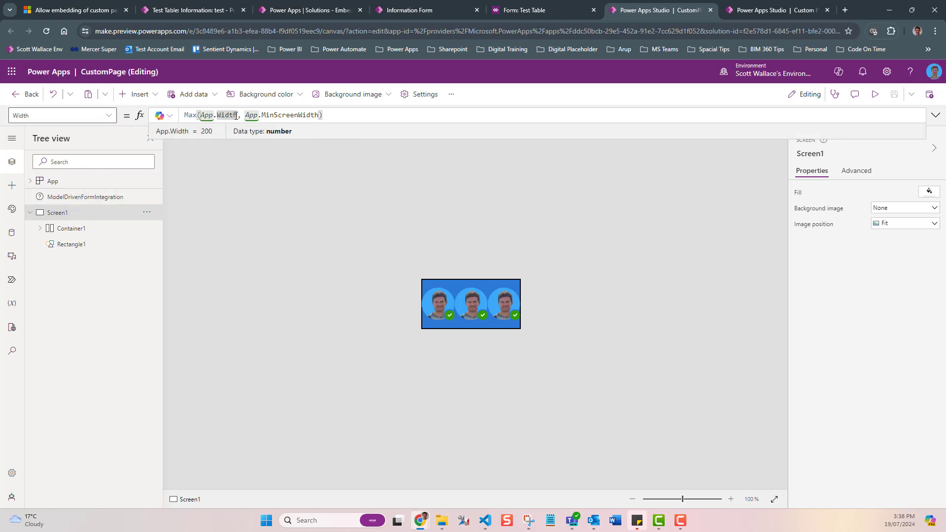
pyautogui.click(288, 115)
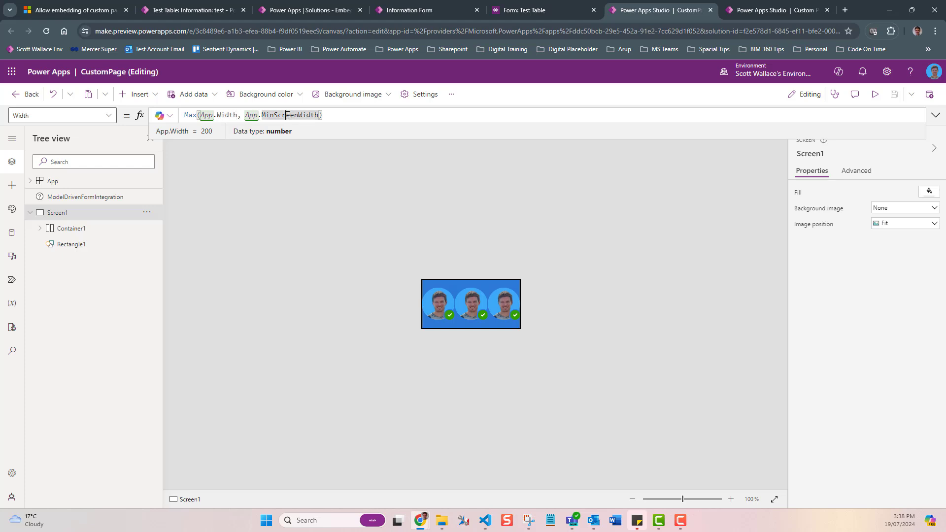
pyautogui.click(240, 115)
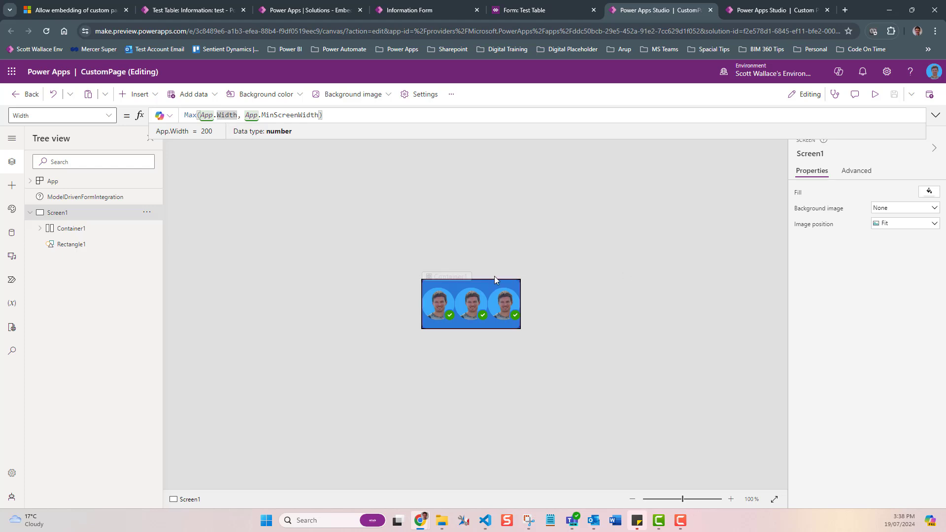
pyautogui.click(309, 115)
pyautogui.click(113, 118)
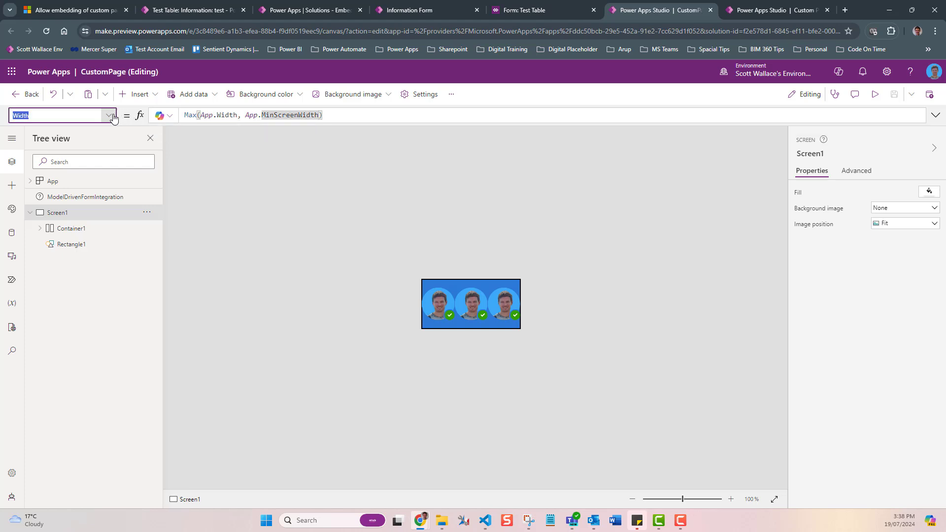
pyautogui.click(55, 188)
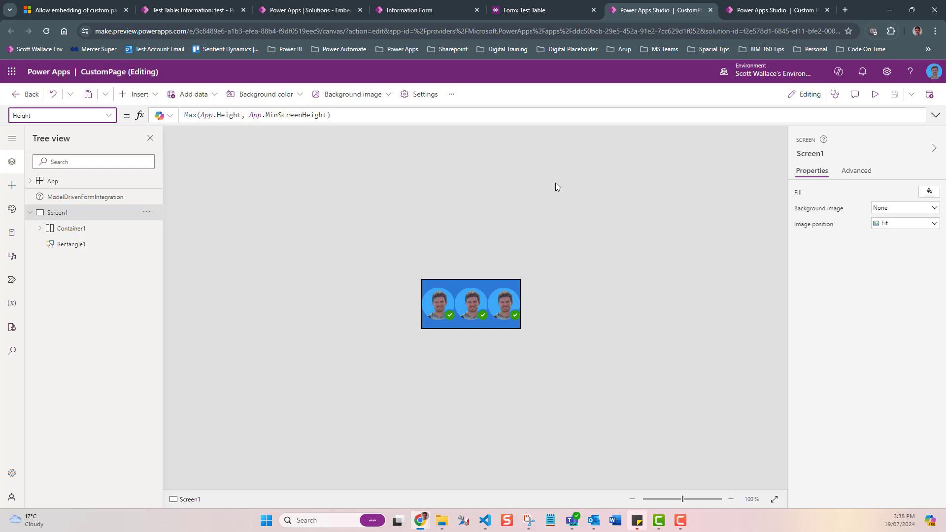
# Step: Open the Information Form designer, select the first embedded custom page control and expand its Components section
pyautogui.click(203, 10)
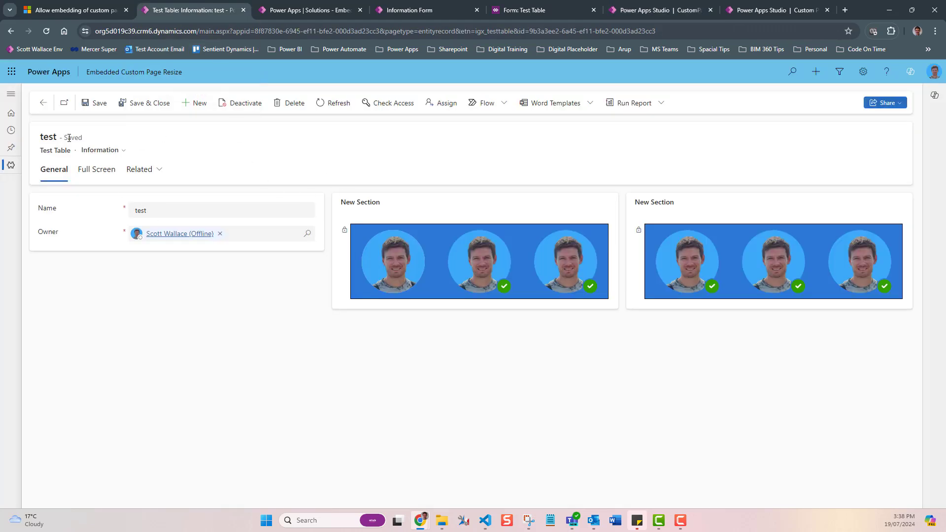
pyautogui.click(299, 13)
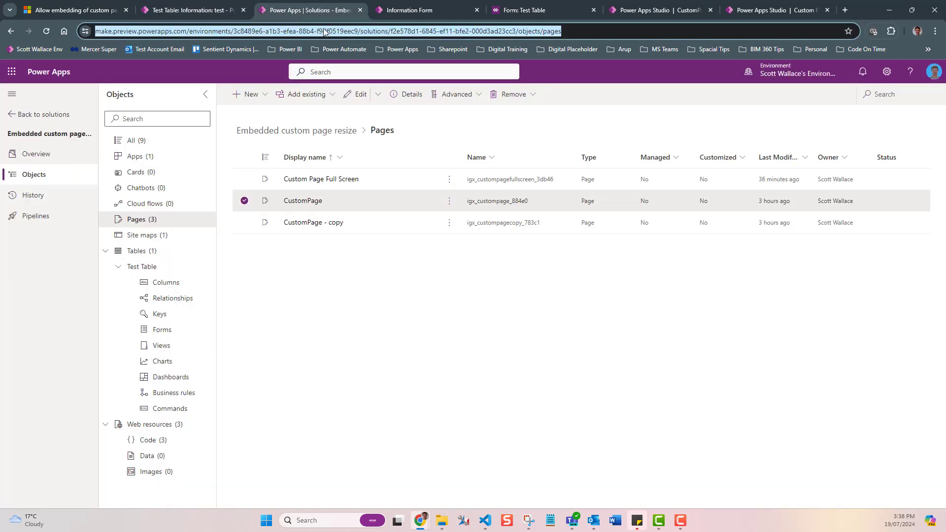
pyautogui.click(402, 11)
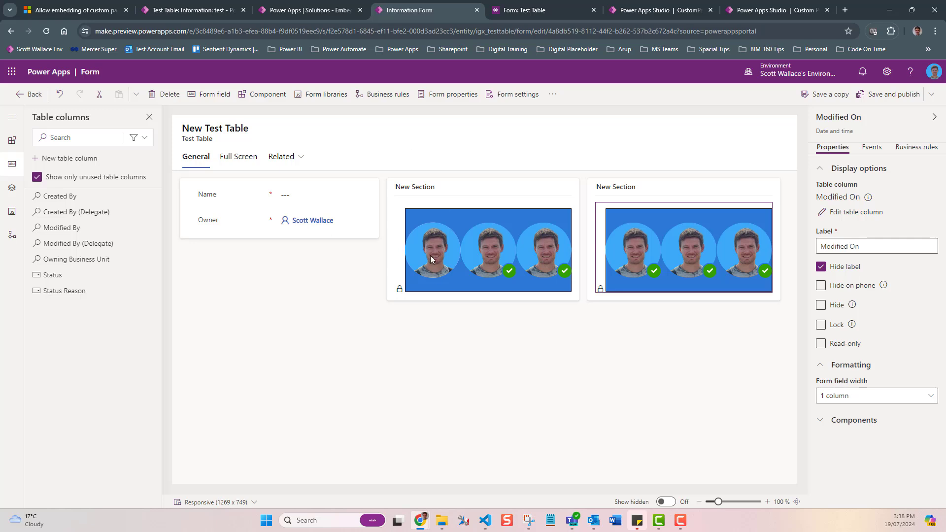
pyautogui.click(483, 229)
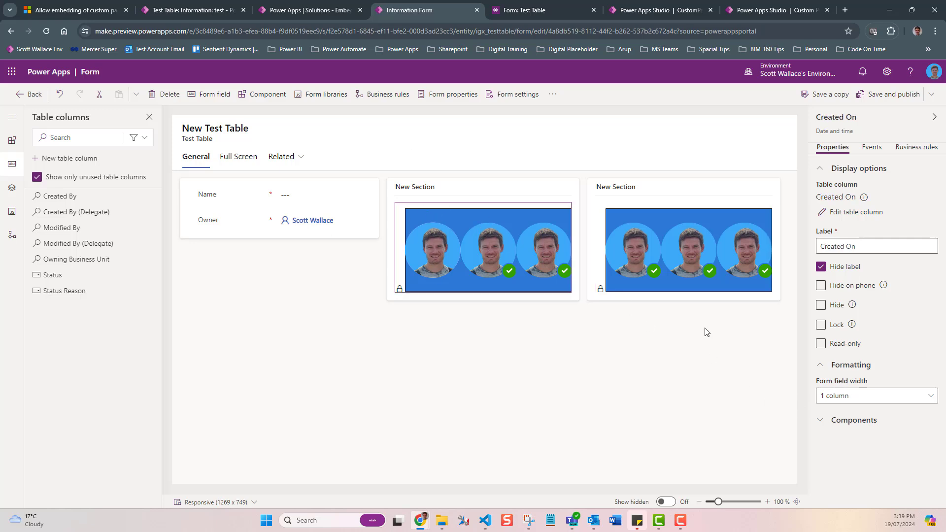
pyautogui.click(819, 420)
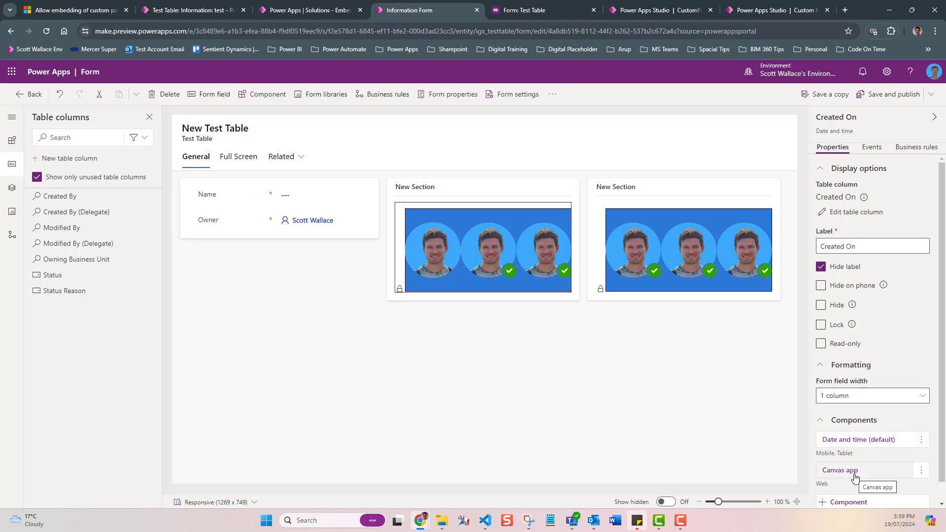
# Step: Review the embedded Canvas app component's entity name, app name, app ID and web visibility settings without changing them
pyautogui.click(854, 475)
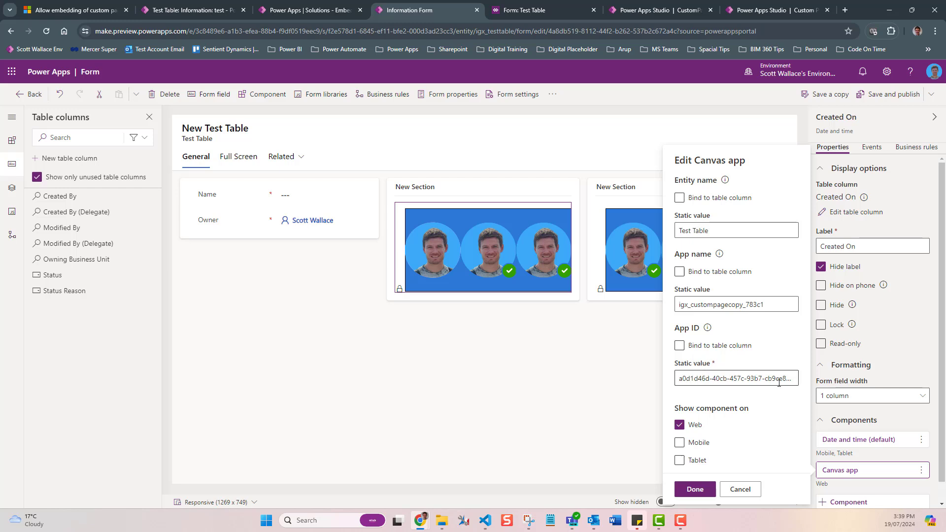
pyautogui.click(741, 490)
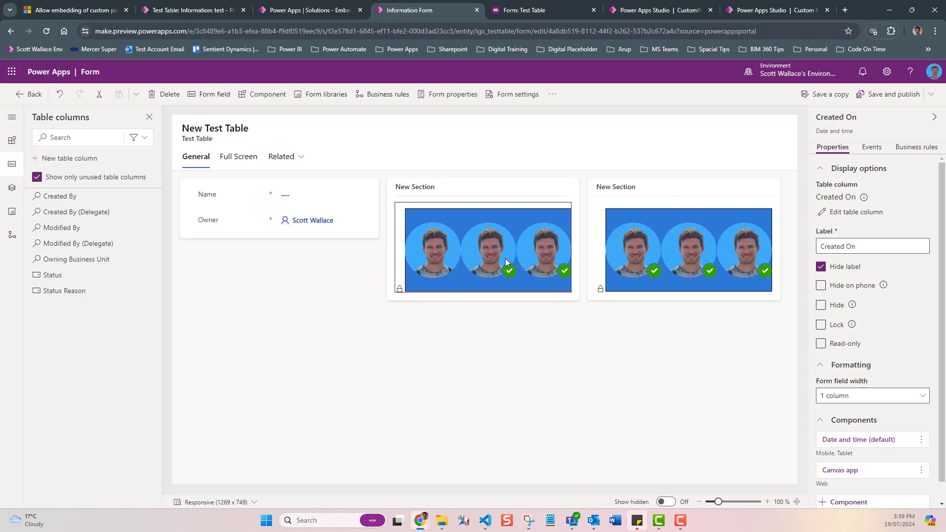
# Step: Switch to the classic form editor and open the Created On field's properties on the Controls tab
pyautogui.click(553, 94)
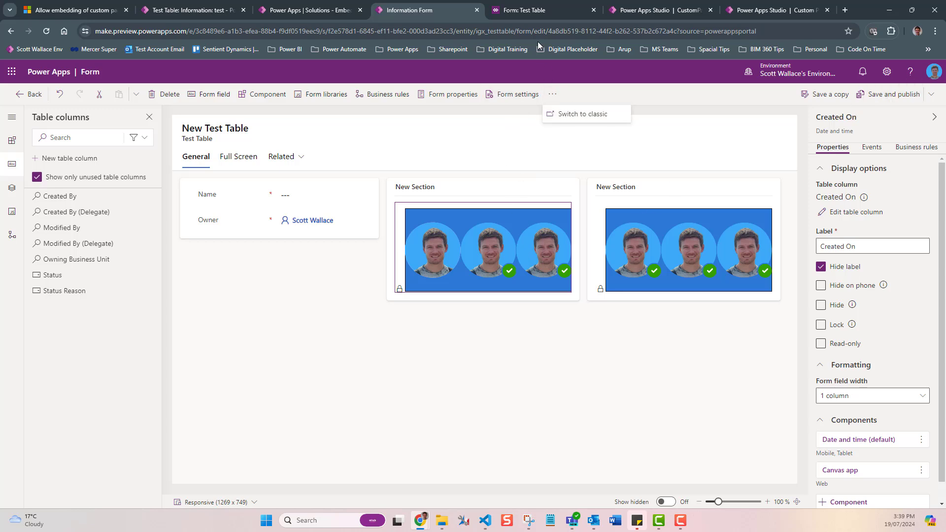
pyautogui.click(526, 13)
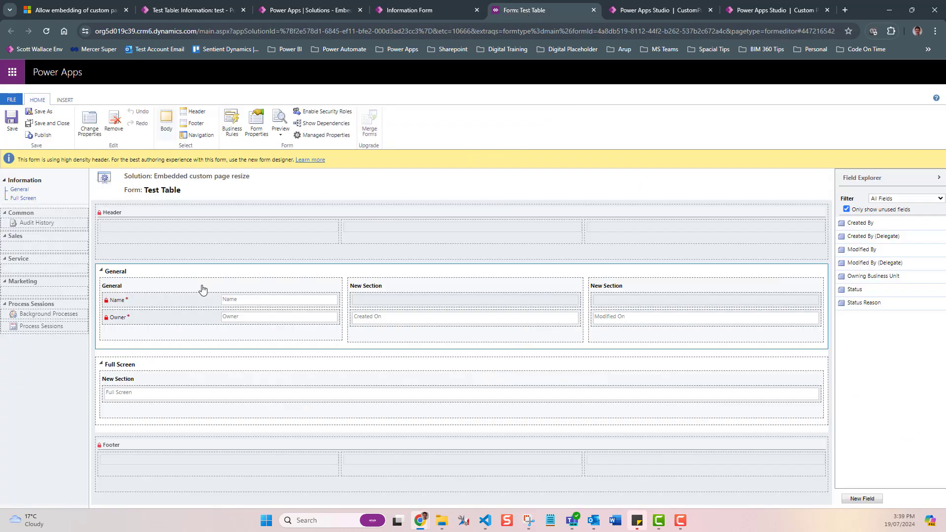
pyautogui.doubleClick(436, 325)
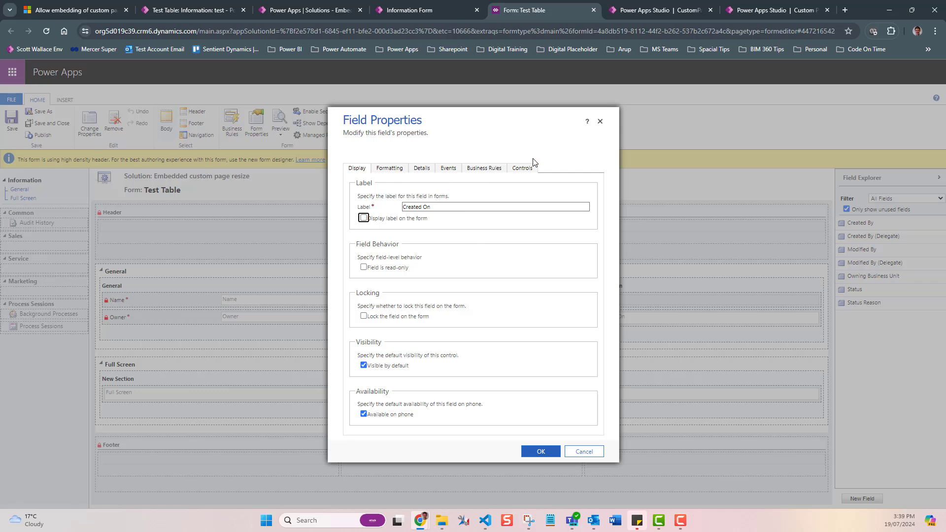
pyautogui.click(533, 169)
pyautogui.click(389, 217)
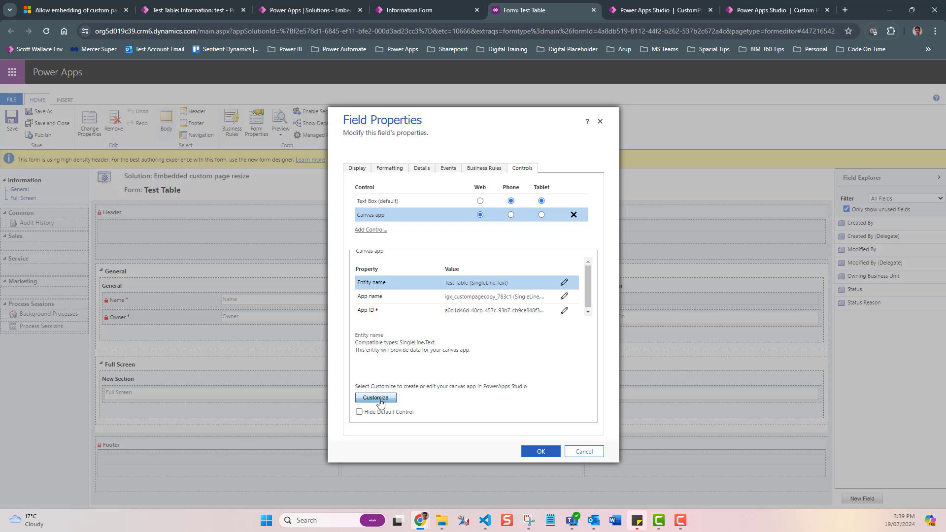
# Step: Switch between the custom page studio tabs and select ModelDrivenFormIntegration in CustomPage
pyautogui.click(352, 9)
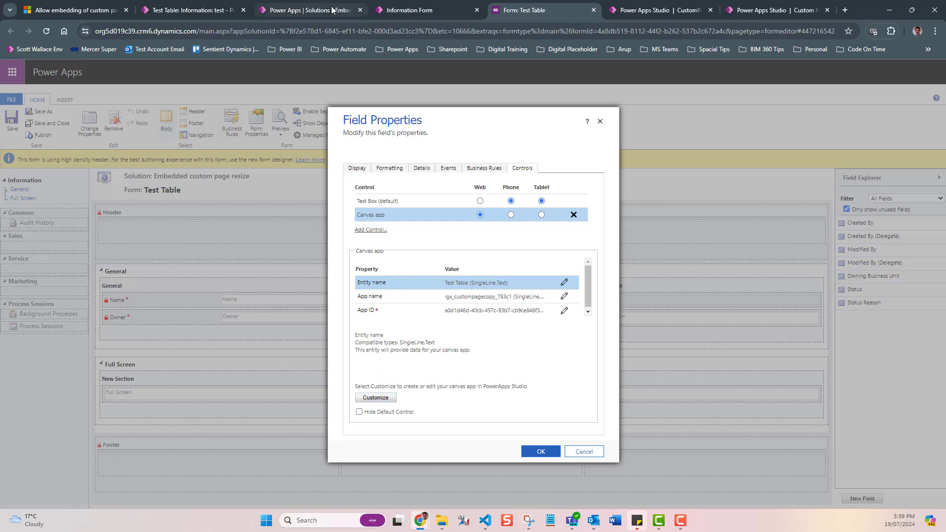
pyautogui.click(803, 10)
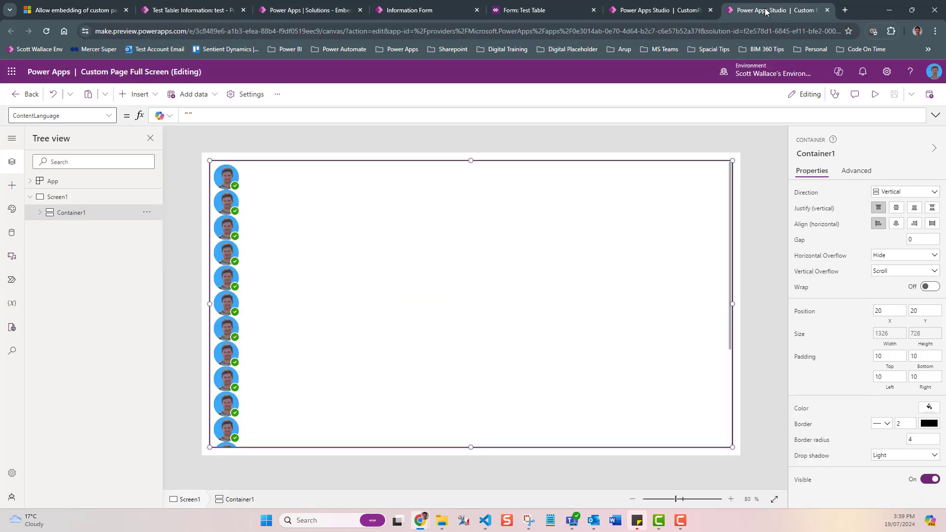
pyautogui.click(661, 10)
pyautogui.click(107, 200)
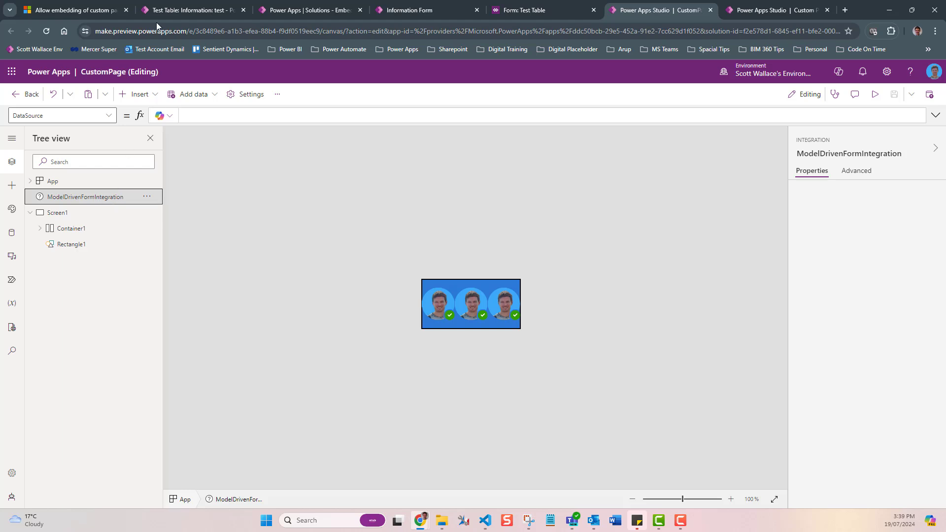
# Step: Shrink the browser window to test how the embedded section pages respond, then maximize it and open the Full Screen tab
pyautogui.click(182, 11)
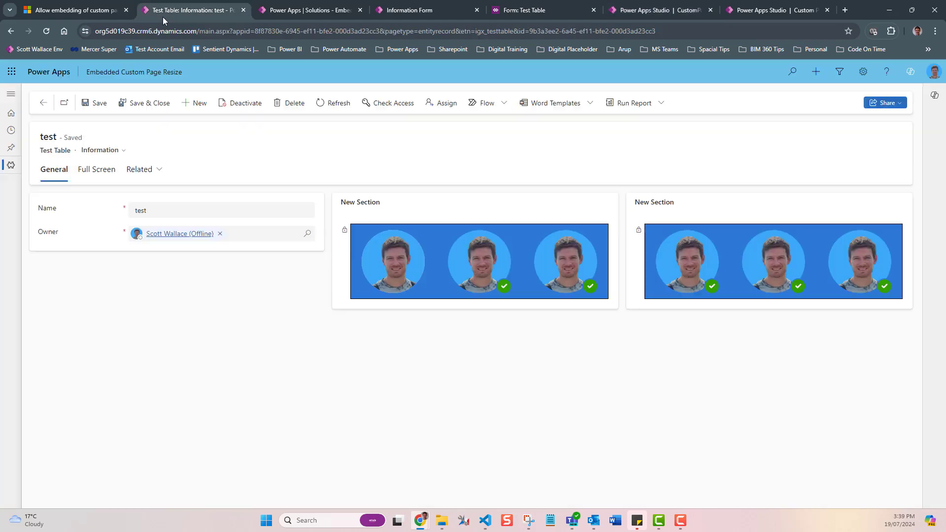
pyautogui.doubleClick(44, 136)
pyautogui.moveTo(530, 31); pyautogui.dragTo(690, 32)
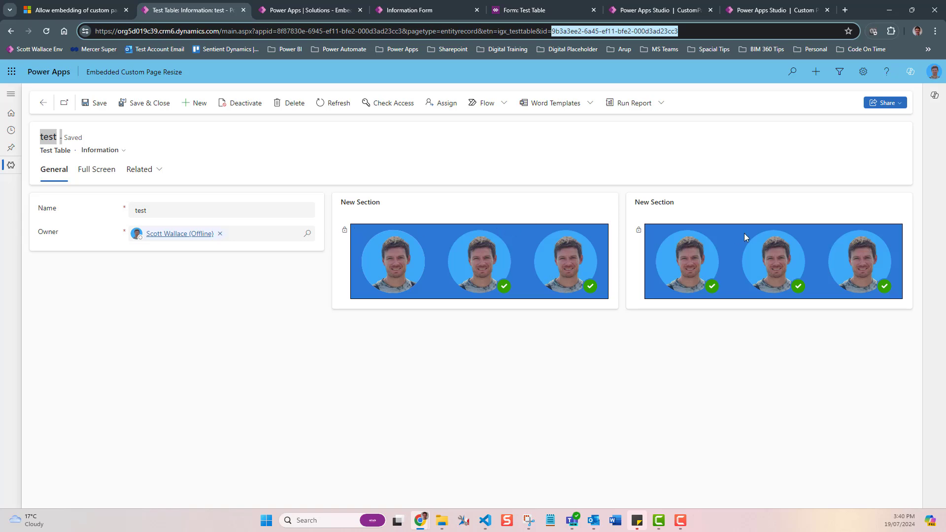
pyautogui.click(913, 10)
pyautogui.moveTo(477, 213); pyautogui.dragTo(171, 248)
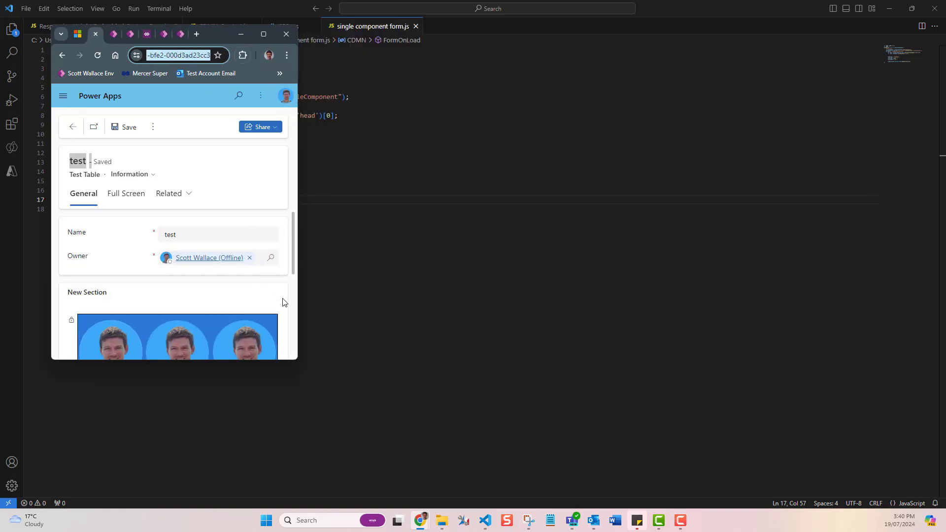
pyautogui.scroll(-2, 256, 317)
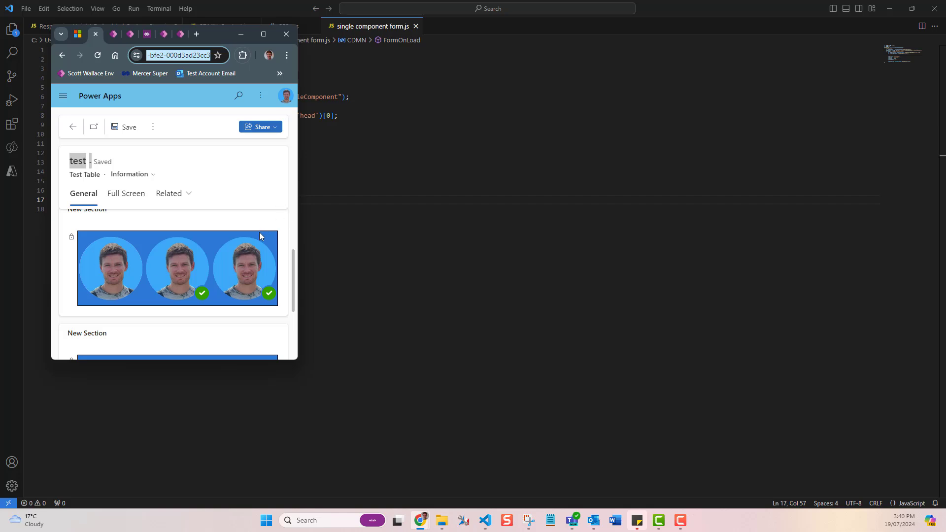
pyautogui.click(263, 35)
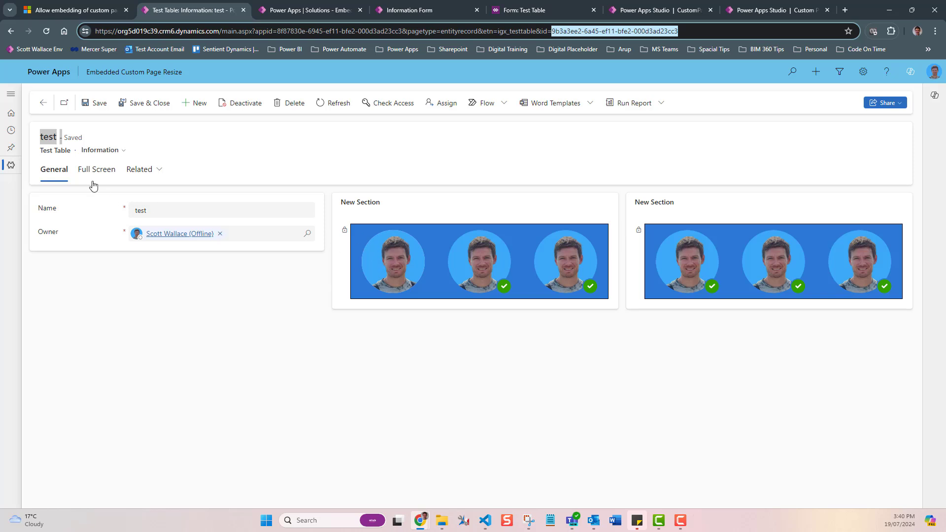
pyautogui.click(82, 170)
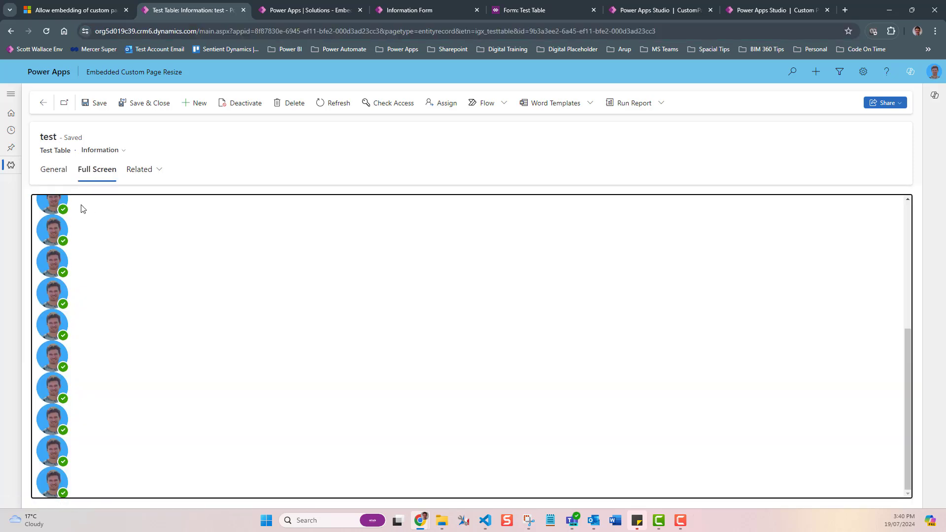
# Step: Open the Custom Page Full Screen settings and review its Display options for scale to fit and aspect ratio
pyautogui.click(627, 11)
pyautogui.click(772, 10)
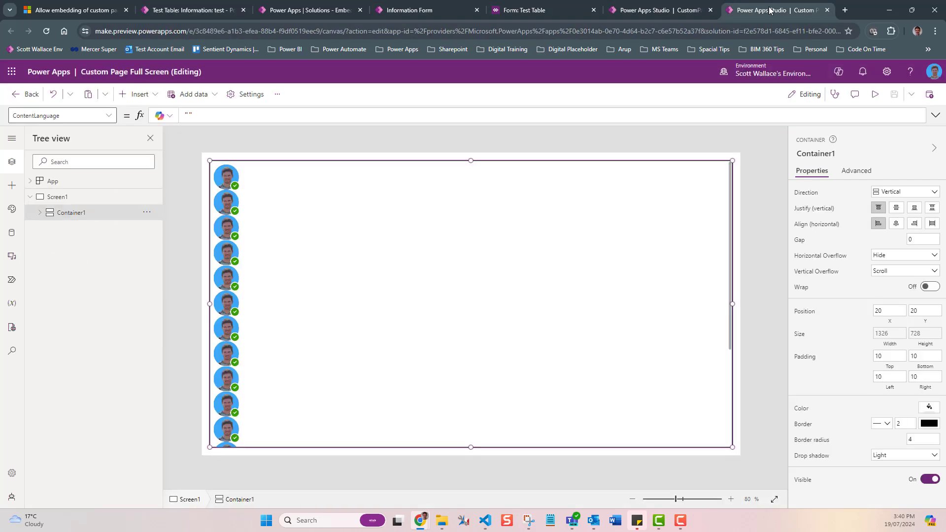
pyautogui.click(253, 151)
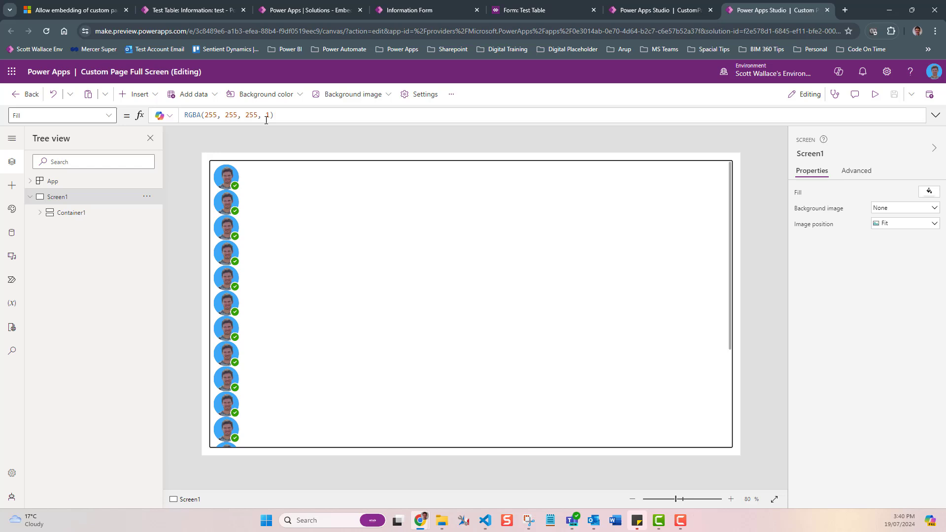
pyautogui.click(406, 95)
pyautogui.click(295, 211)
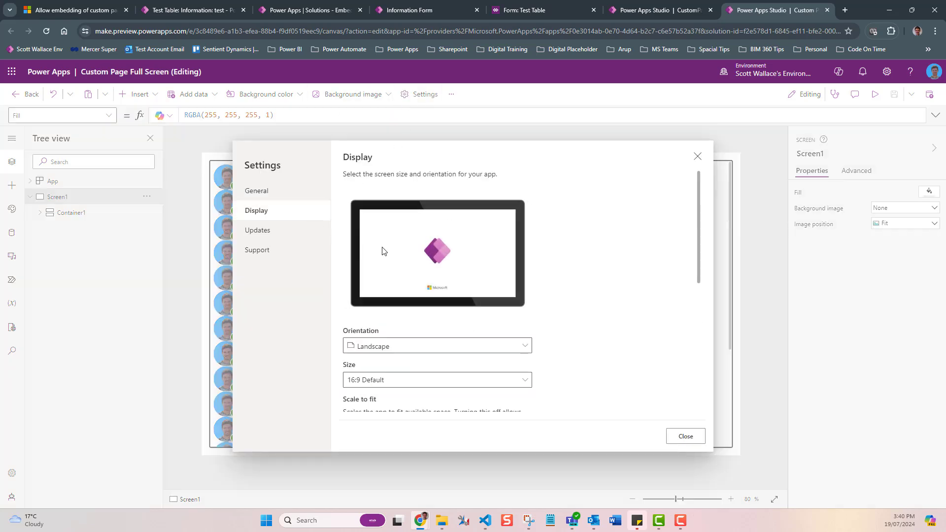
pyautogui.scroll(-3, 385, 249)
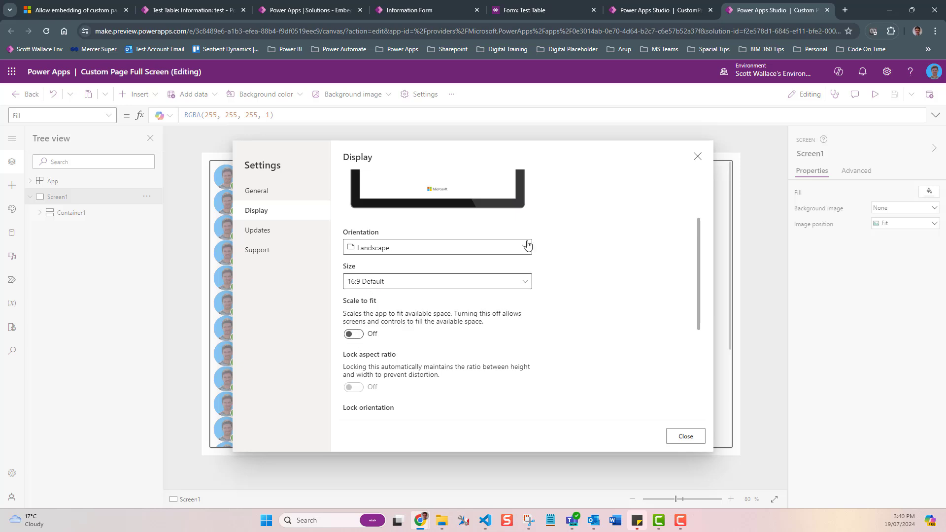
pyautogui.click(696, 158)
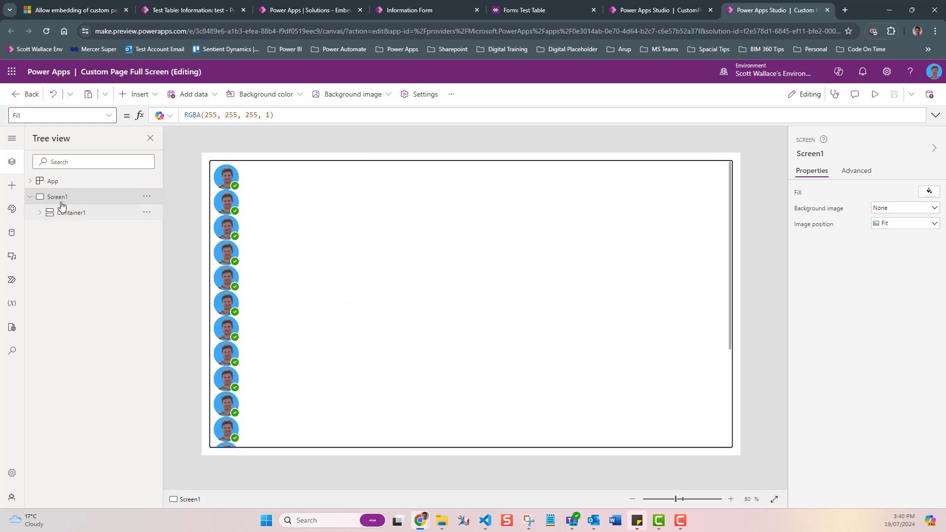
# Step: Inspect the full-screen page App's MinScreenHeight and MinScreenWidth properties
pyautogui.click(64, 181)
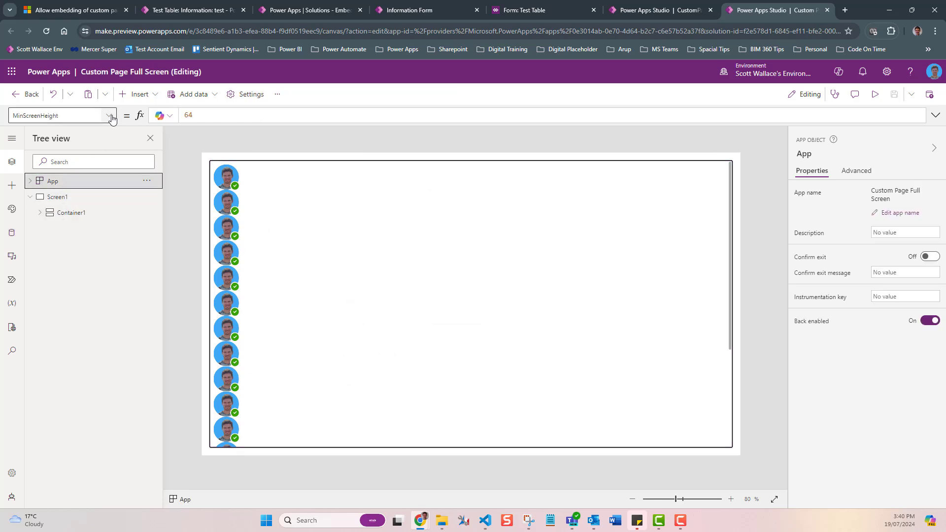
pyautogui.click(112, 117)
pyautogui.click(78, 220)
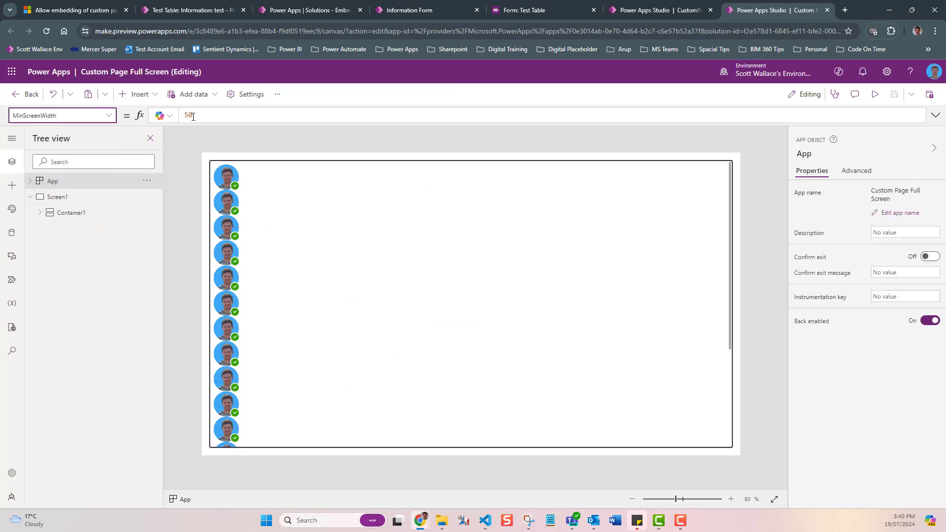
pyautogui.click(109, 116)
pyautogui.click(65, 204)
pyautogui.click(173, 226)
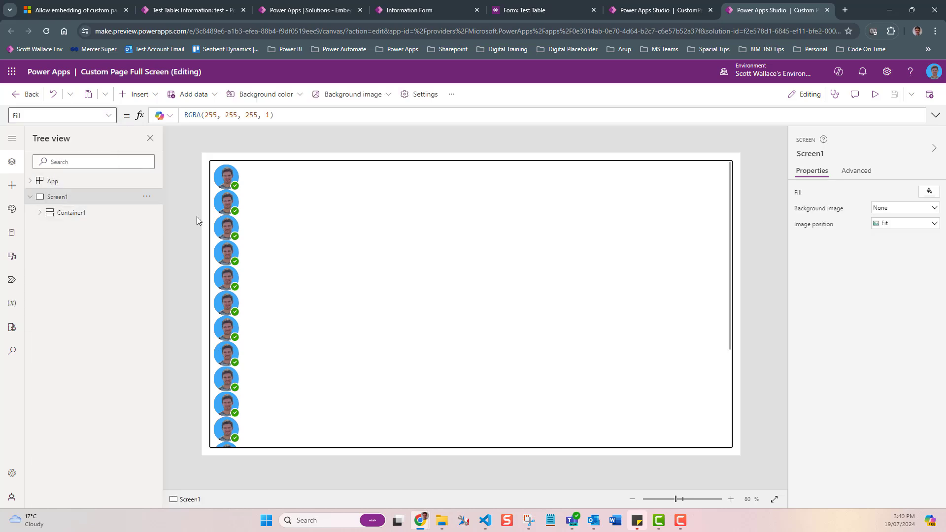
# Step: Select Container1 and inspect its Height formula
pyautogui.click(74, 212)
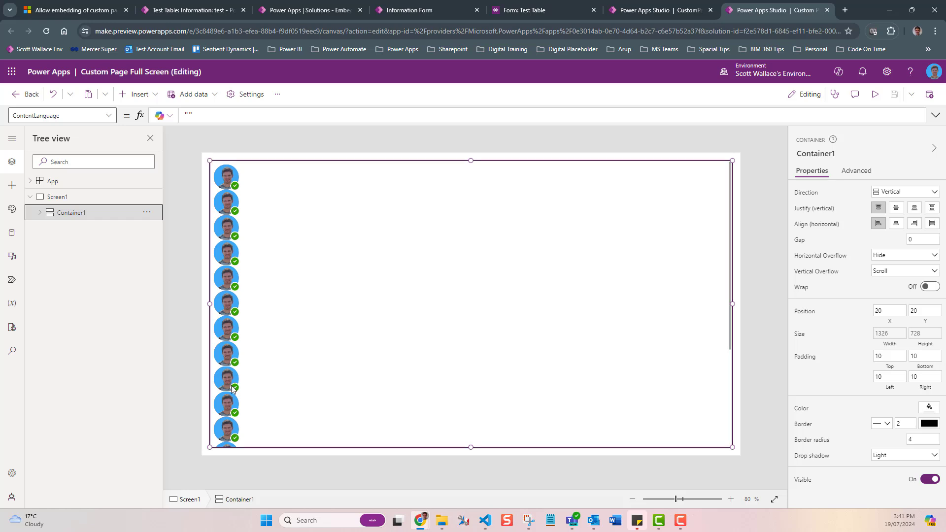
pyautogui.click(79, 115)
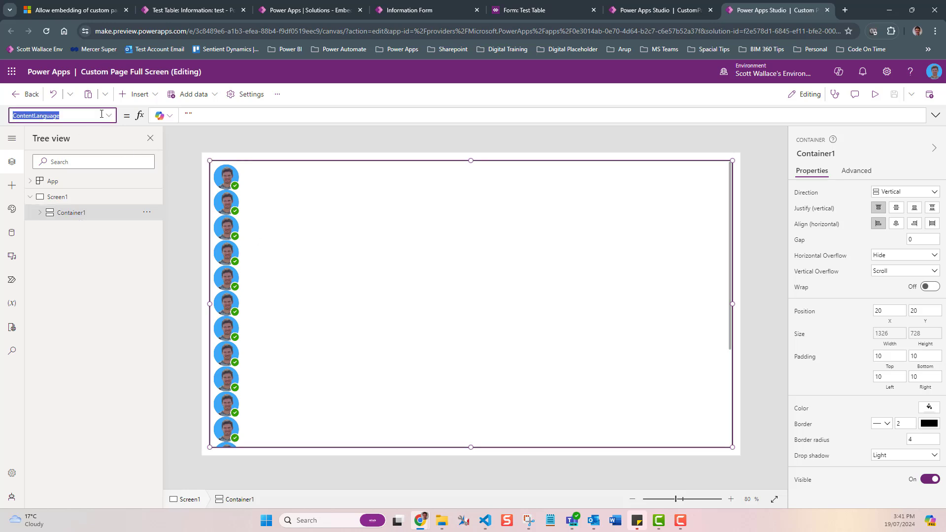
pyautogui.click(108, 115)
pyautogui.click(47, 255)
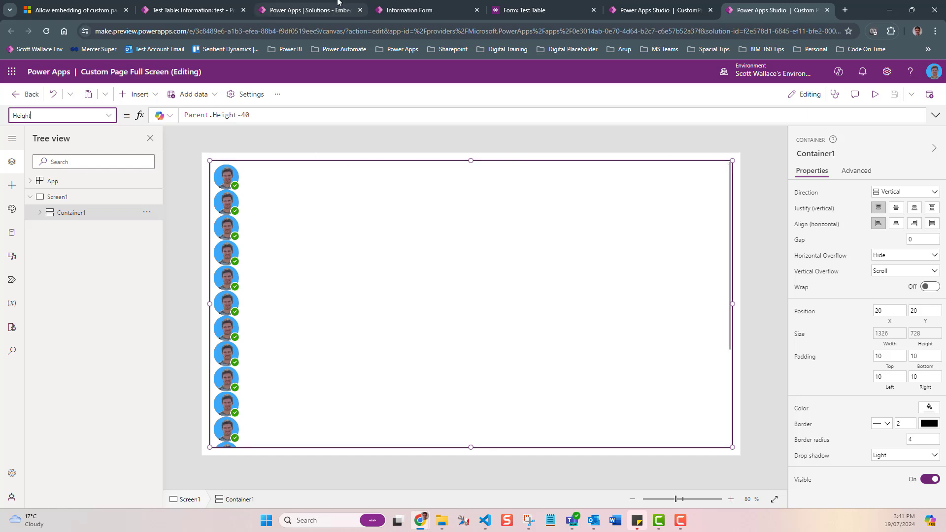
# Step: Compare the Full Screen tab across the classic editor, the record and the form designer, closing the field properties dialog
pyautogui.click(556, 12)
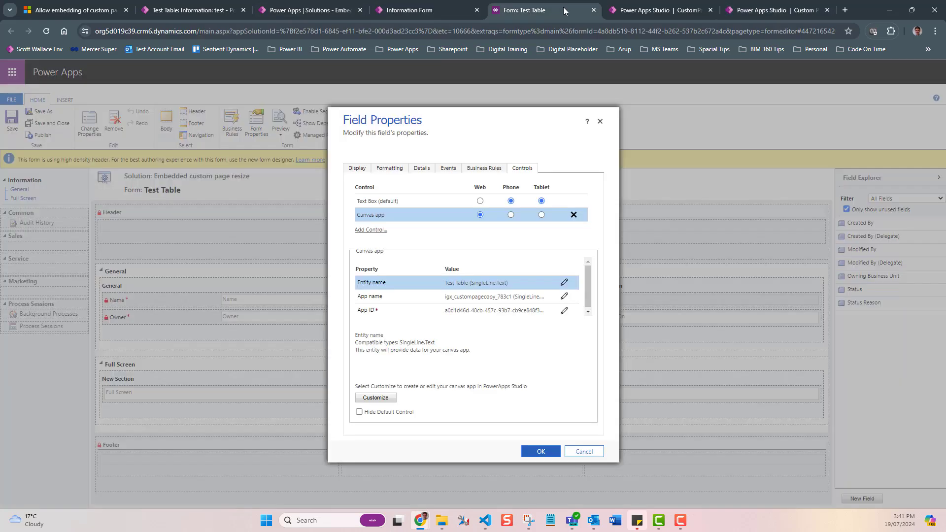
pyautogui.click(673, 11)
pyautogui.click(205, 11)
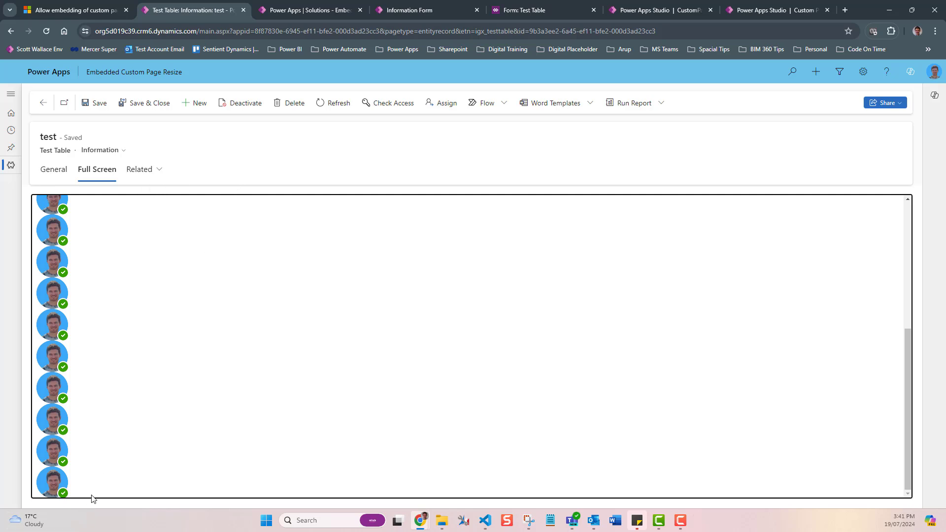
pyautogui.click(407, 13)
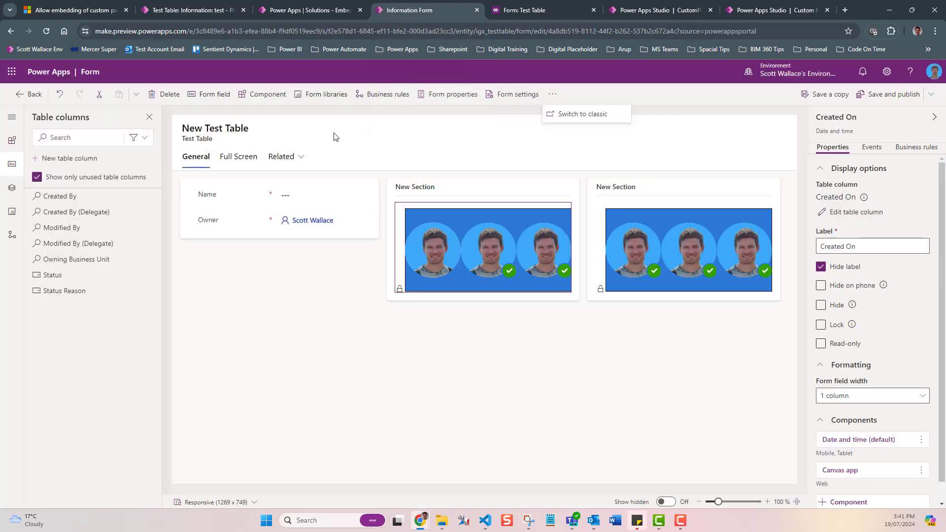
pyautogui.click(238, 156)
pyautogui.click(508, 11)
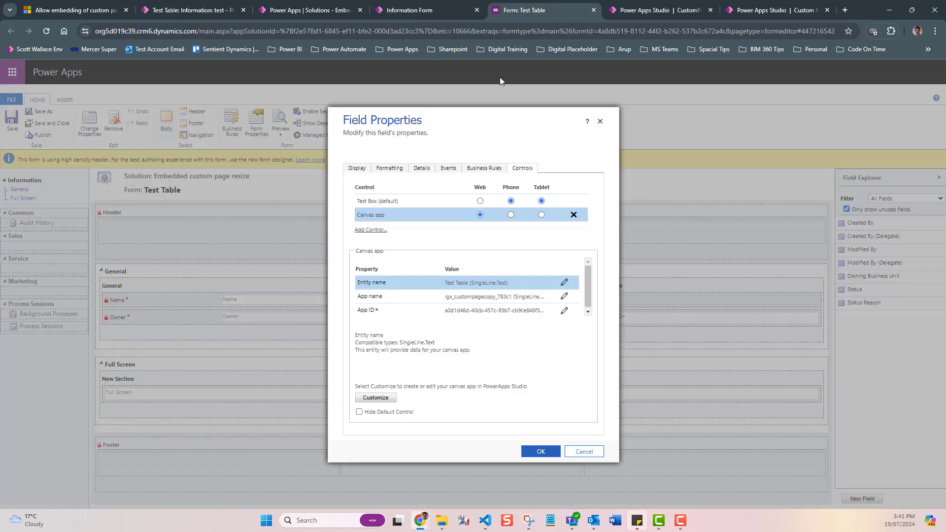
pyautogui.click(601, 121)
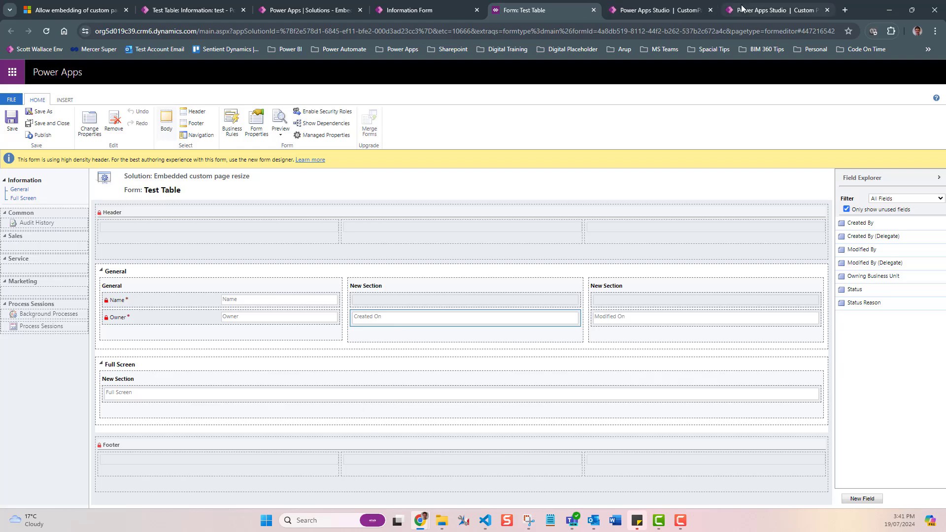
# Step: Expand the App node in the full-screen page's tree view and compare it with CustomPage's tree
pyautogui.click(759, 10)
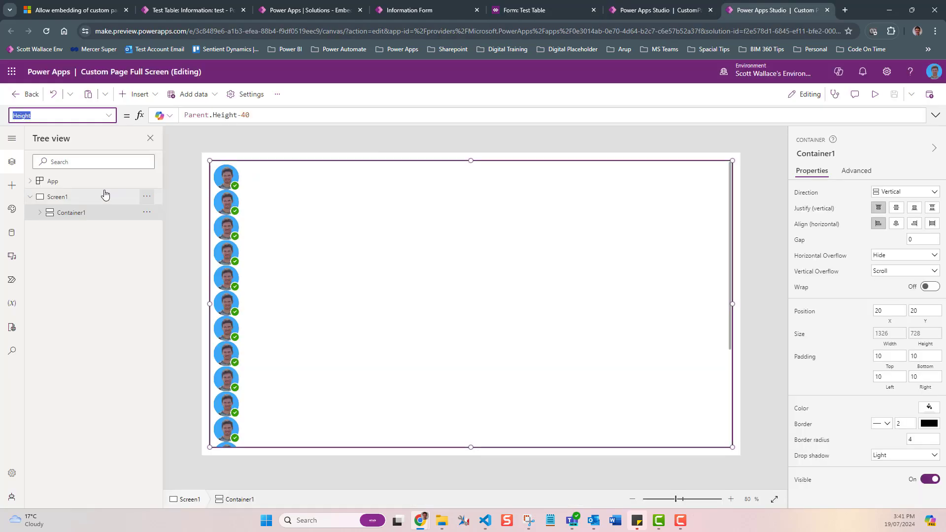
pyautogui.click(30, 181)
pyautogui.click(190, 210)
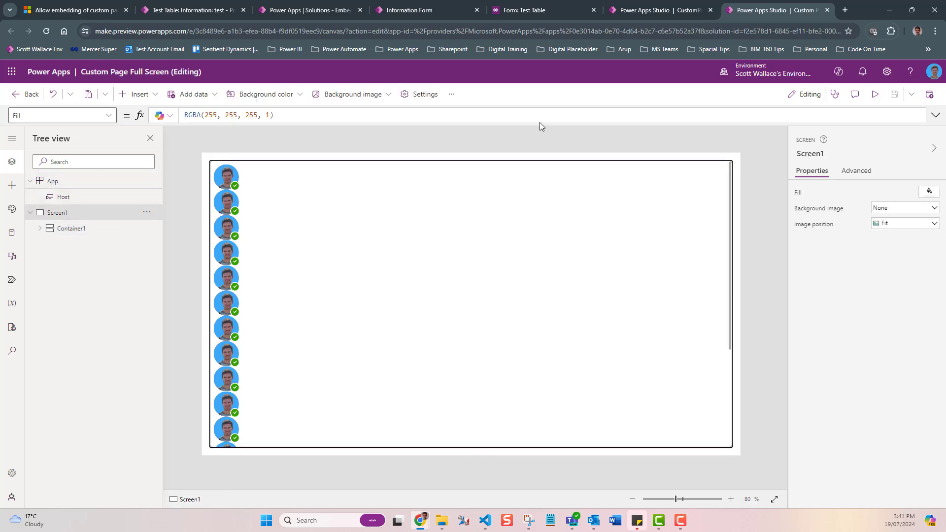
pyautogui.click(658, 9)
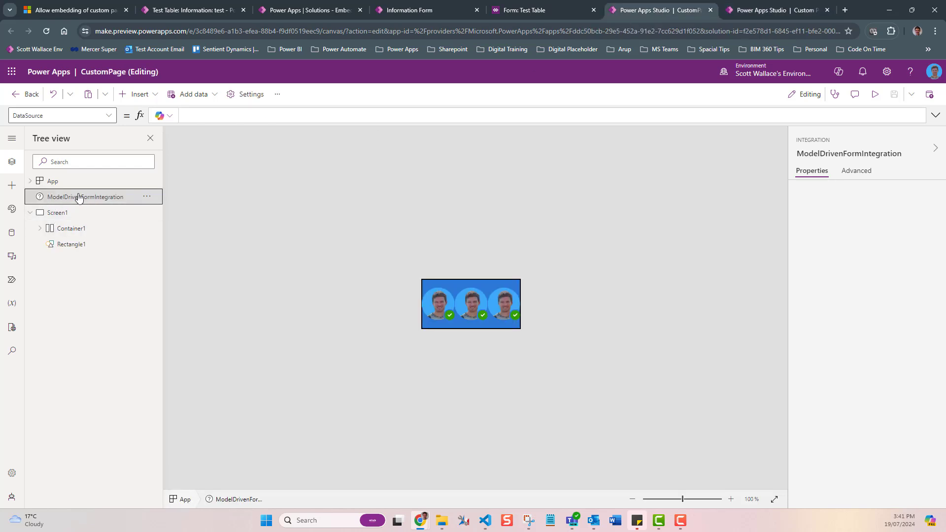
pyautogui.click(738, 12)
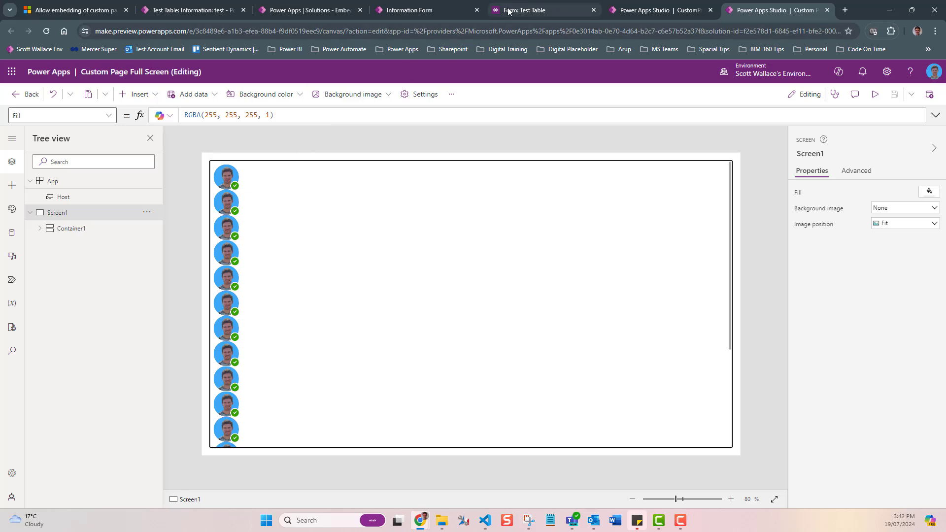
# Step: Check the record's Full Screen tab, then read the responsive canvas app blog's CSS fix for the embedded app height
pyautogui.click(219, 11)
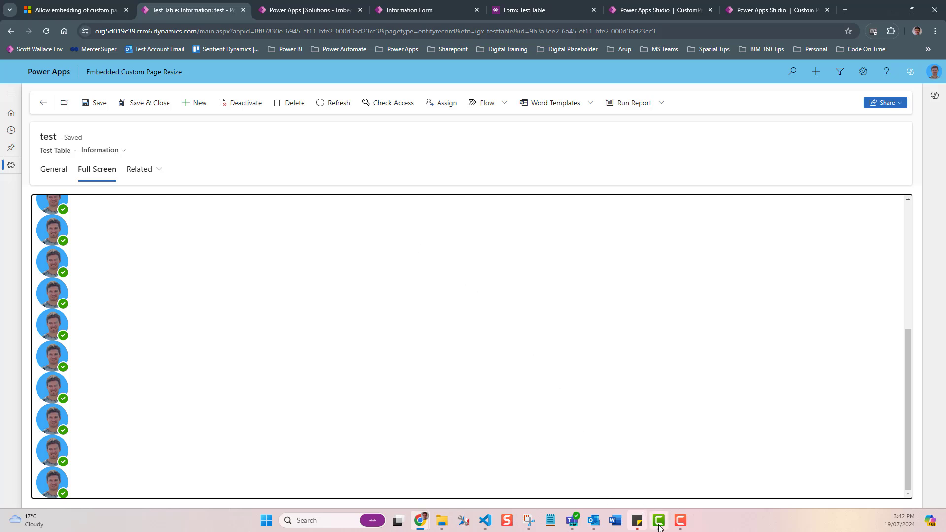
pyautogui.moveTo(660, 527)
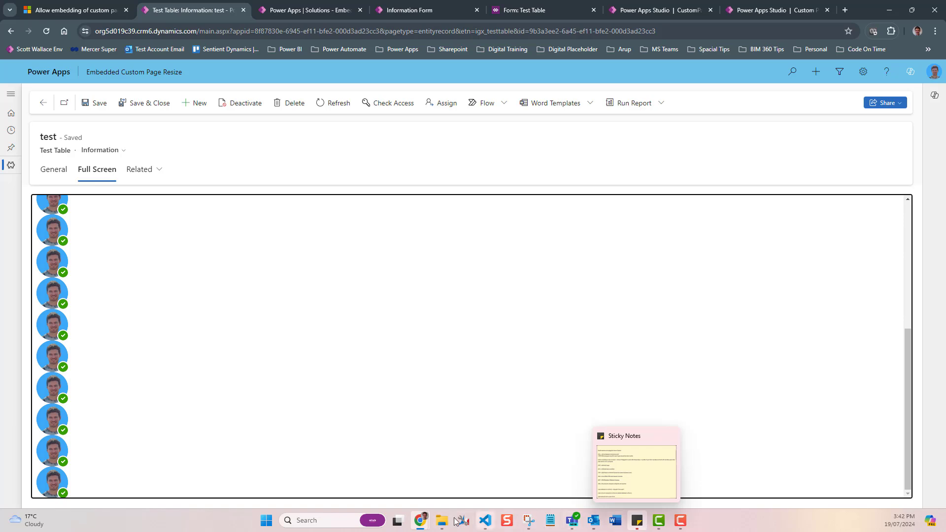
pyautogui.moveTo(419, 524)
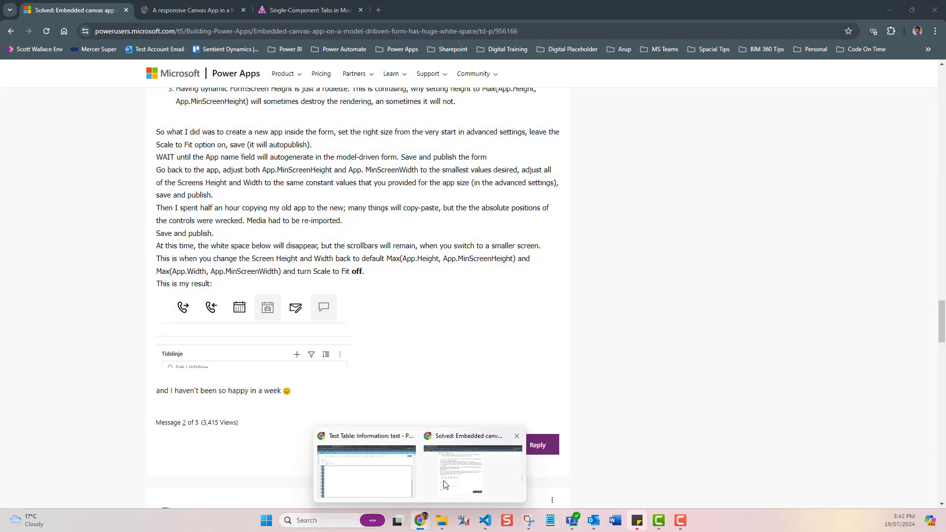
pyautogui.click(447, 474)
pyautogui.hotkey('ctrl', 'Tab')
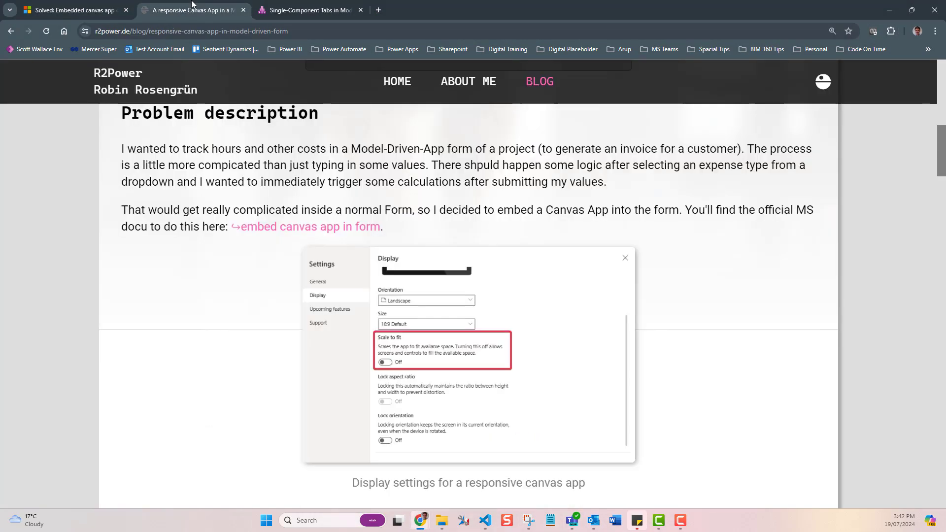
pyautogui.scroll(-8, 393, 313)
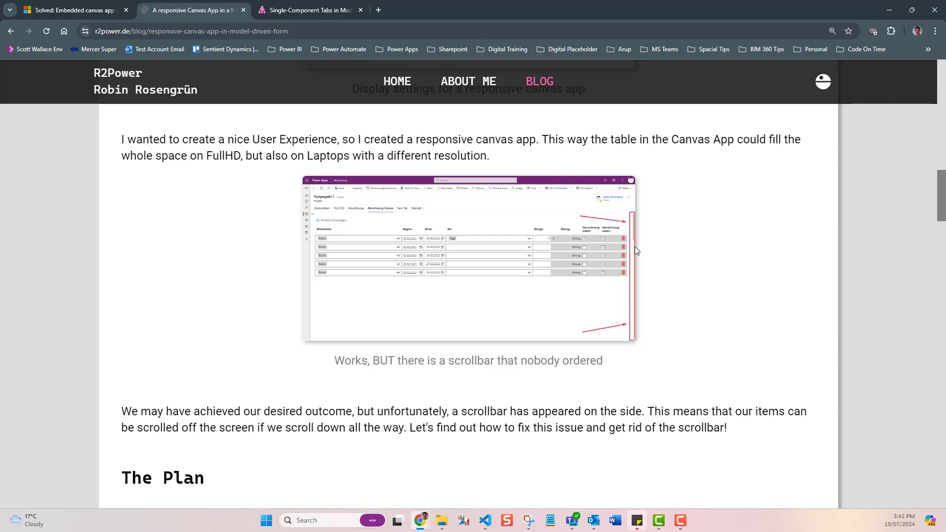
pyautogui.scroll(-8, 635, 250)
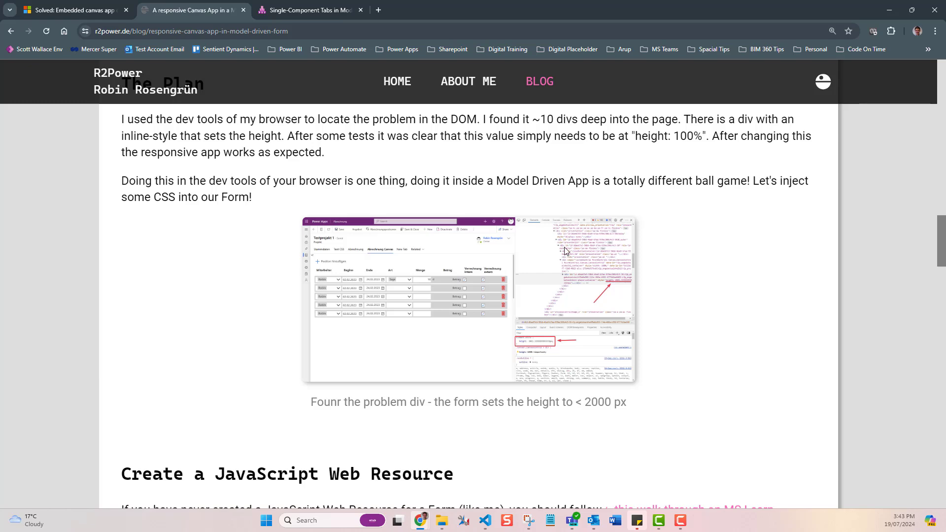
pyautogui.scroll(-4, 580, 269)
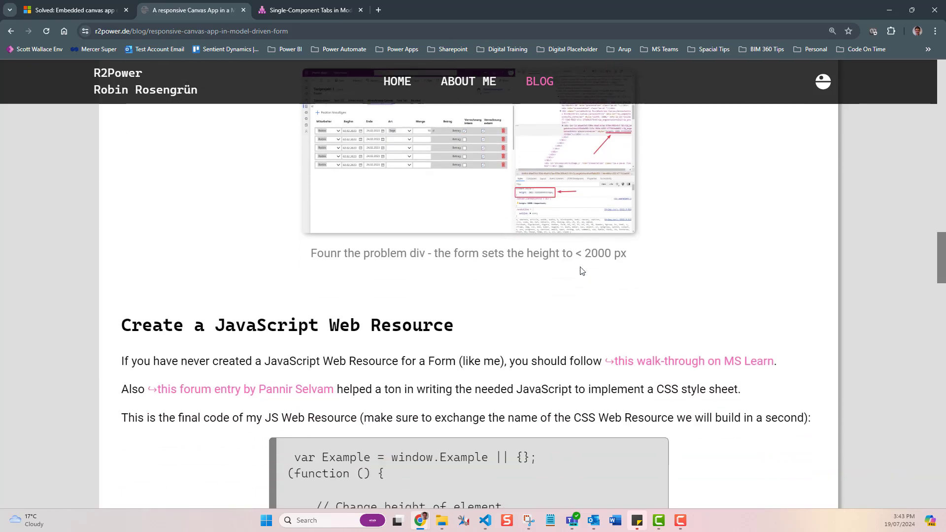
pyautogui.scroll(2, 581, 272)
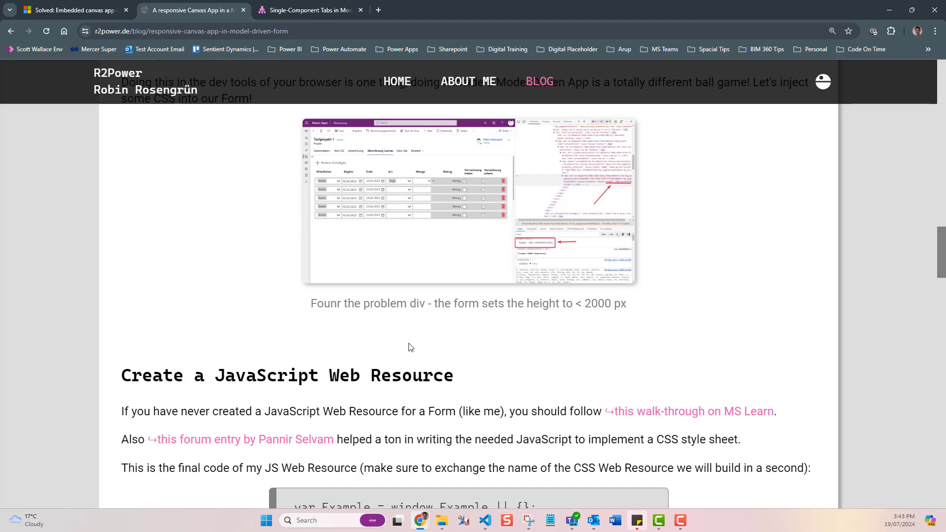
pyautogui.scroll(-7, 409, 345)
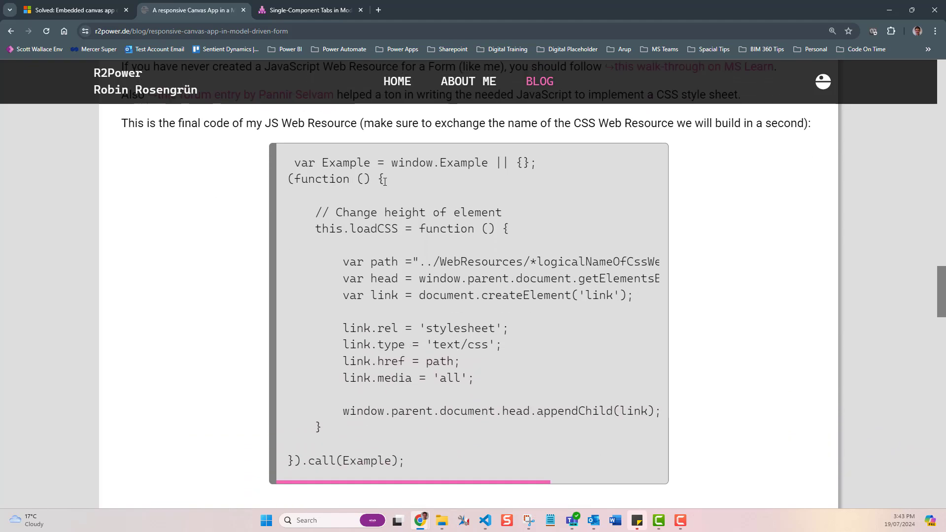
pyautogui.scroll(-7, 352, 438)
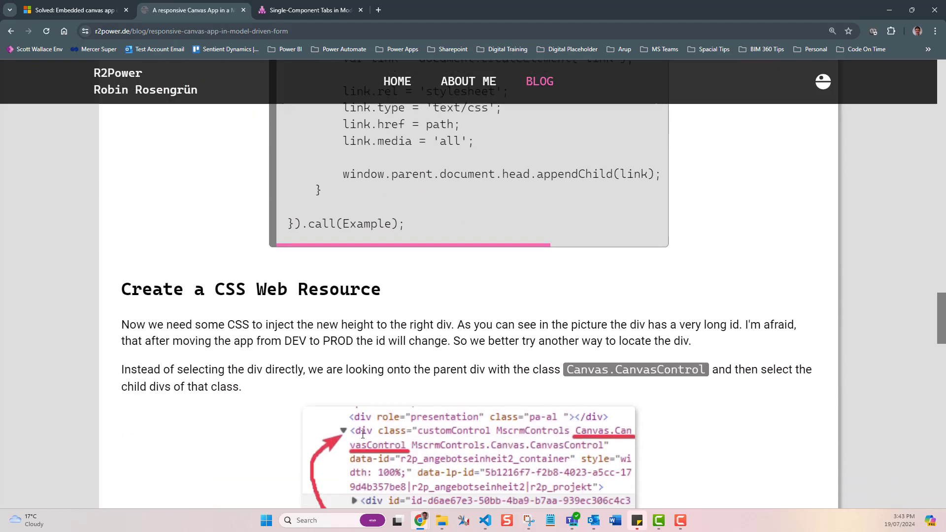
pyautogui.scroll(-5, 397, 390)
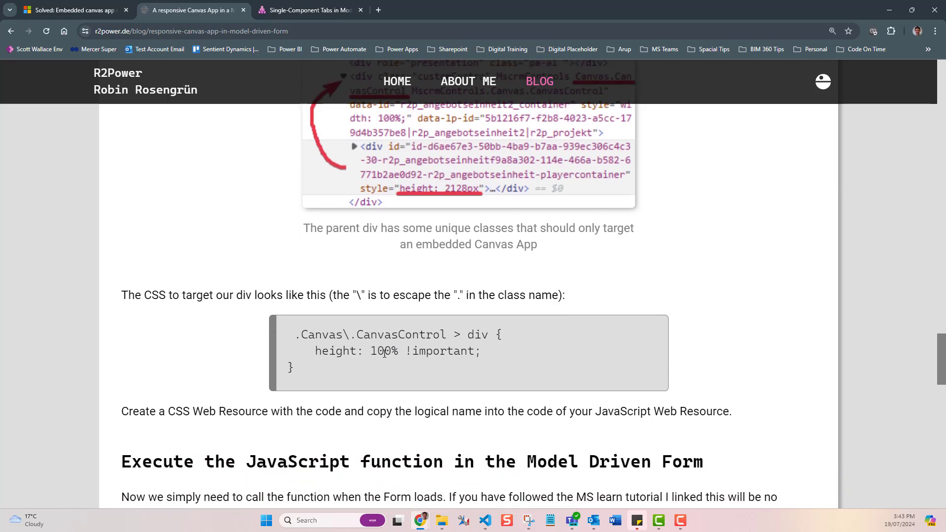
pyautogui.moveTo(364, 348); pyautogui.dragTo(473, 349)
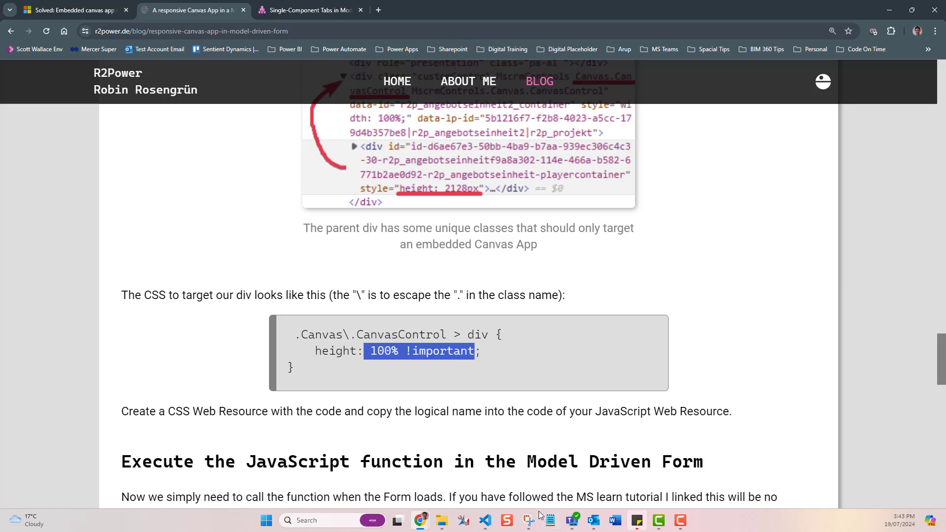
# Step: Compare the single component form script's CSS web resource path with the CSS file's height rule in the code editor
pyautogui.click(485, 521)
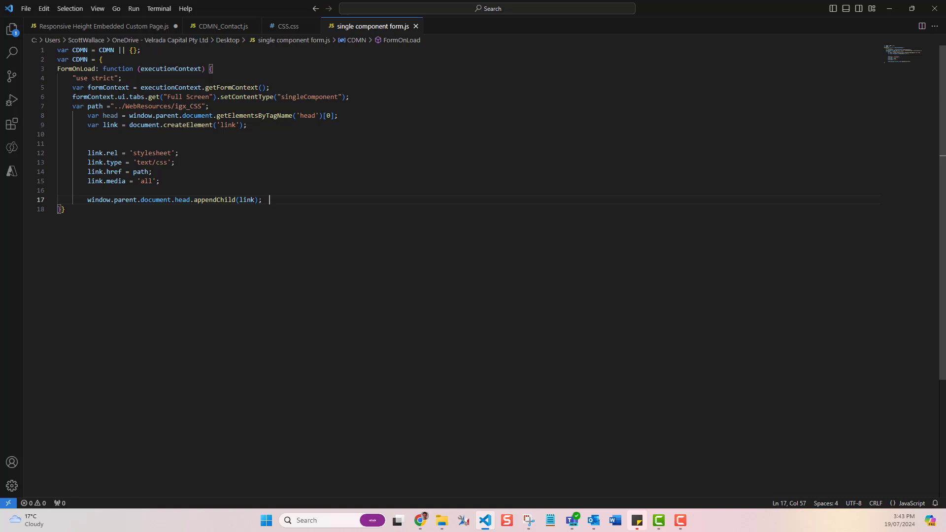
pyautogui.moveTo(68, 106); pyautogui.dragTo(240, 180)
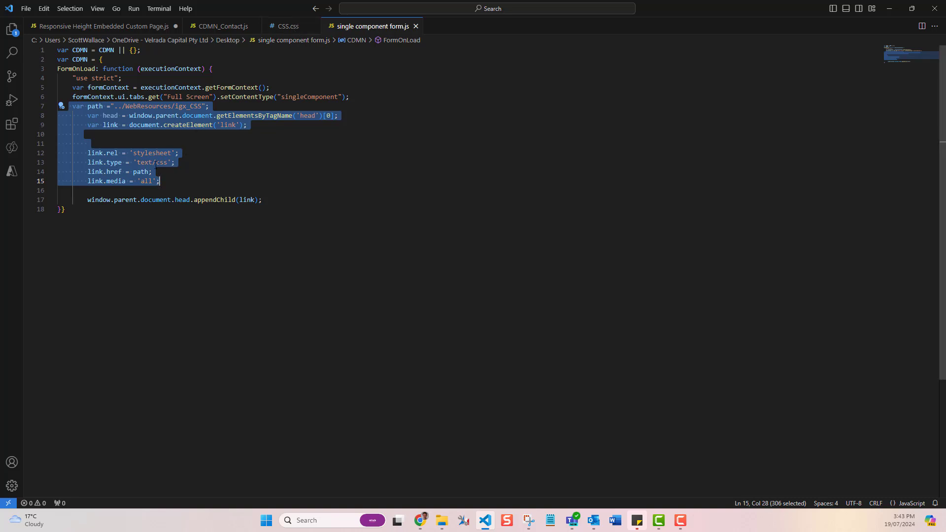
pyautogui.click(192, 119)
pyautogui.moveTo(171, 106); pyautogui.dragTo(202, 106)
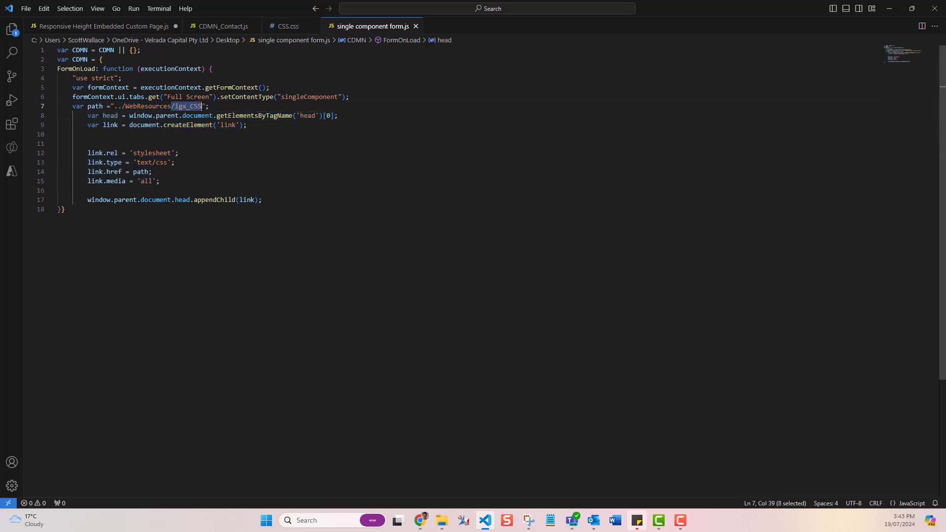
pyautogui.click(282, 27)
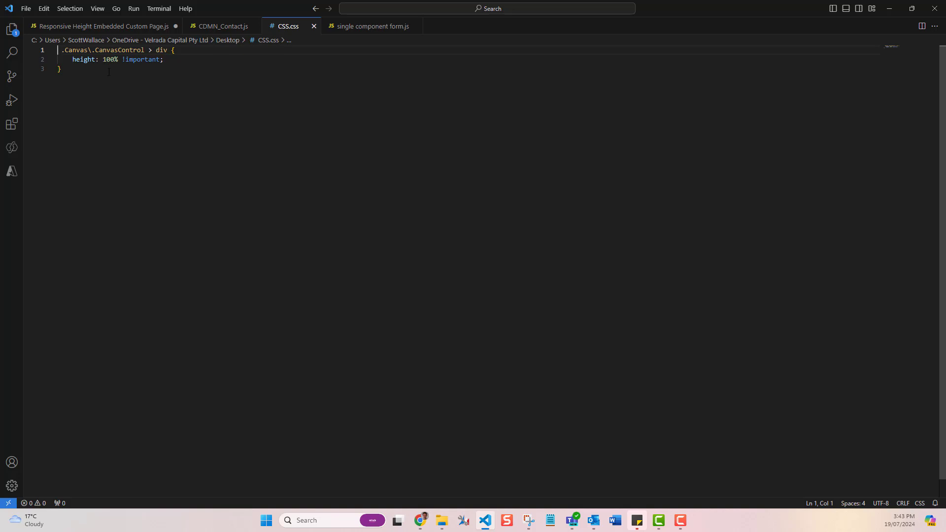
pyautogui.click(354, 27)
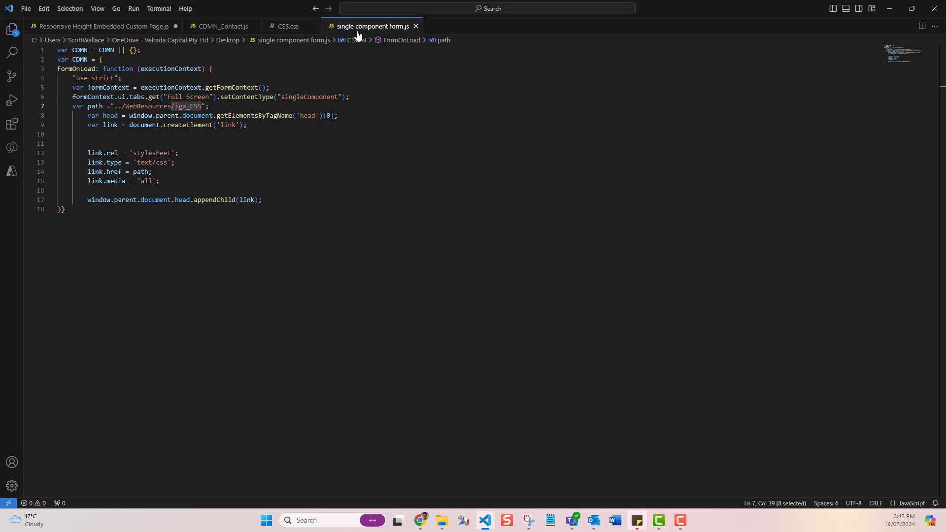
pyautogui.click(890, 9)
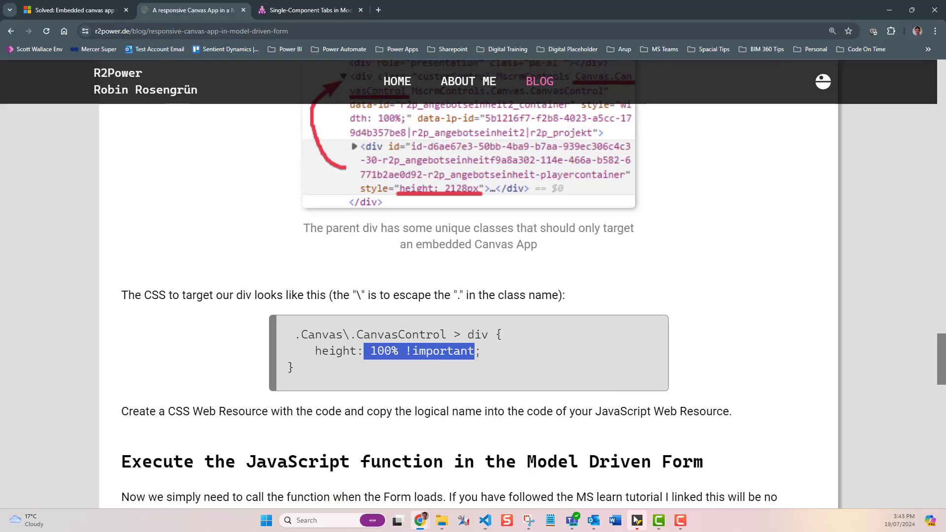
# Step: Open the solution's code web resources list to see the CSS and script resources
pyautogui.moveTo(420, 520)
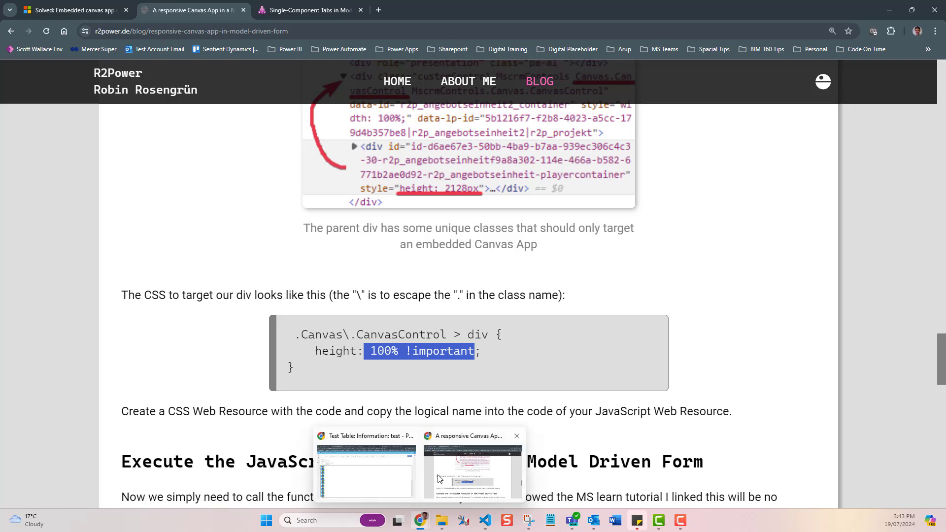
pyautogui.click(405, 477)
pyautogui.click(281, 10)
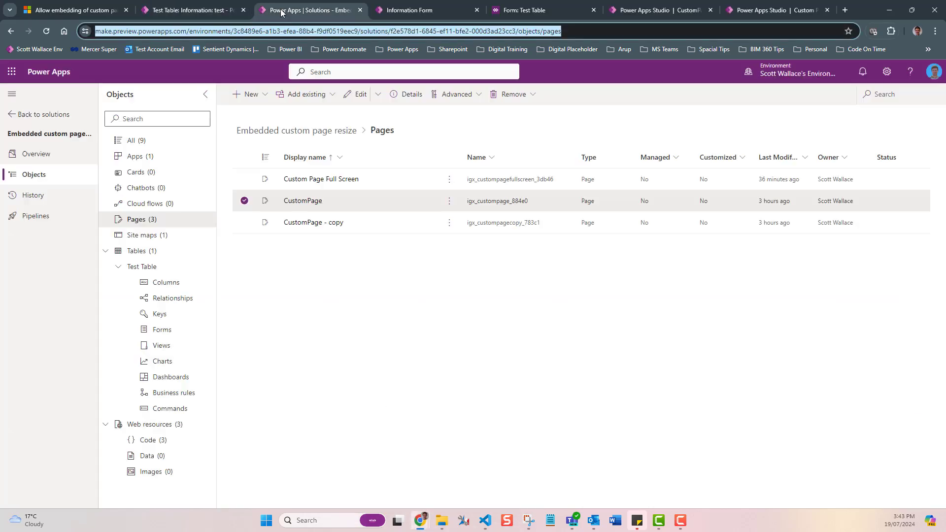
pyautogui.click(163, 443)
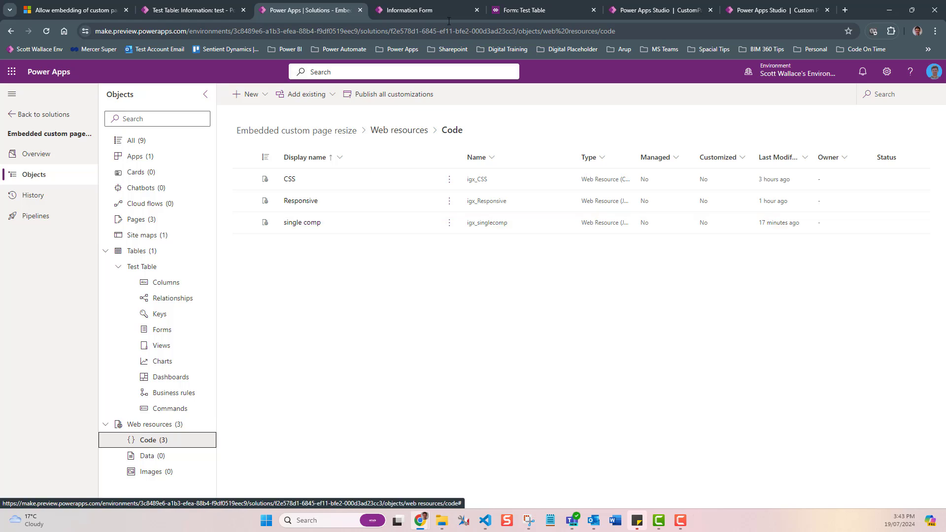
# Step: Review the Information form's events in the form designer, including its On Load handlers
pyautogui.click(440, 7)
pyautogui.click(875, 148)
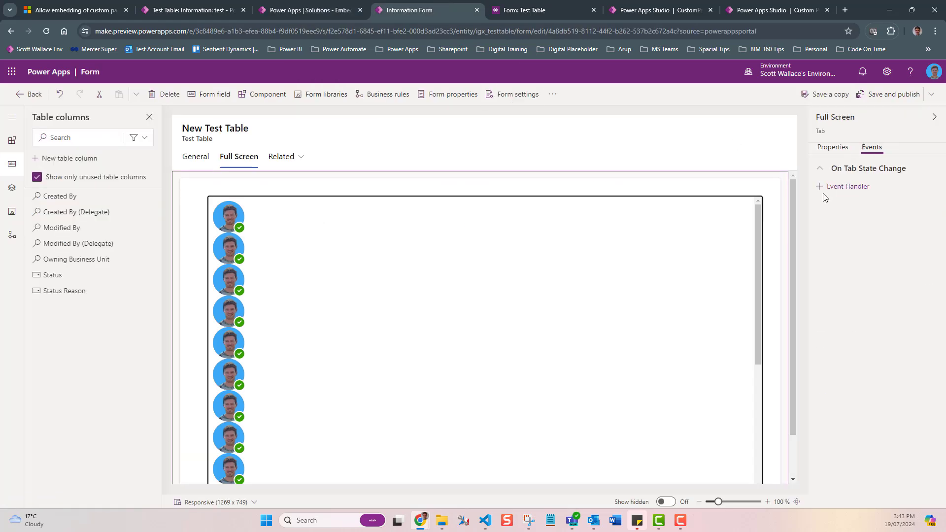
pyautogui.click(802, 196)
pyautogui.click(884, 148)
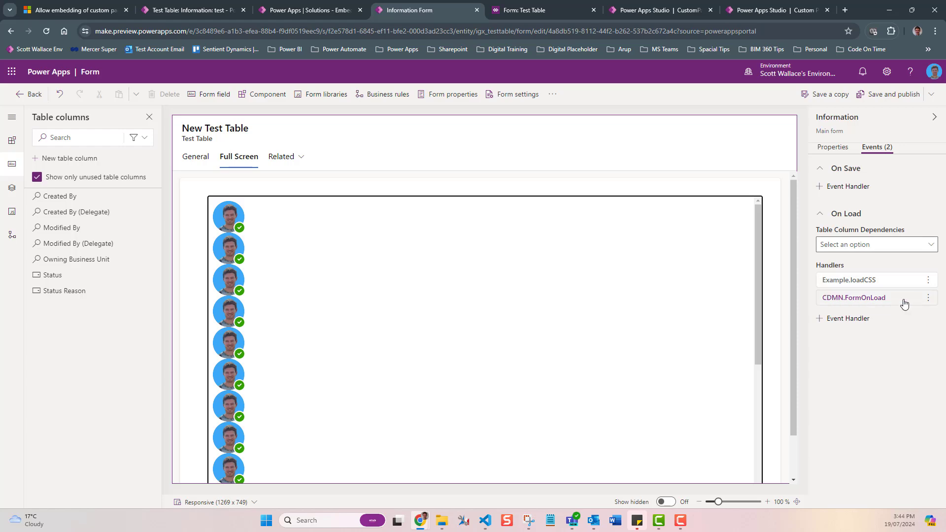
pyautogui.click(485, 521)
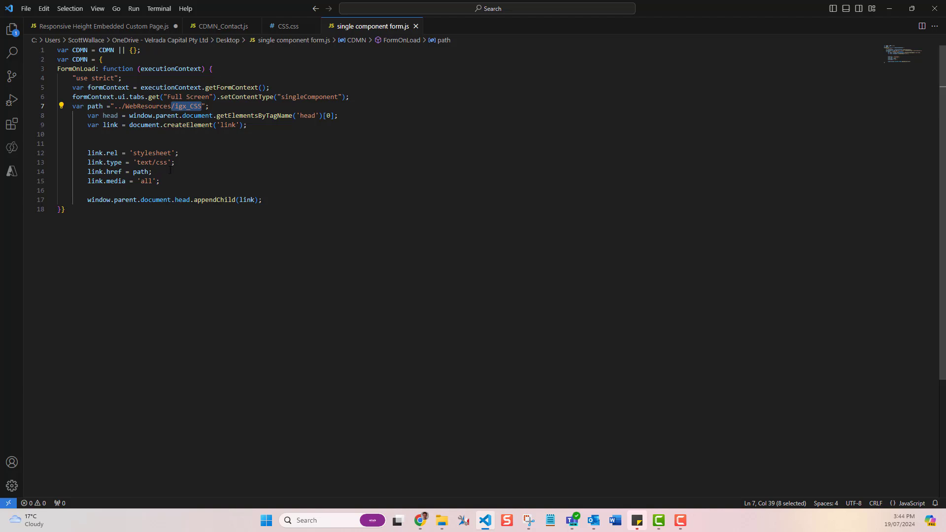
pyautogui.click(890, 9)
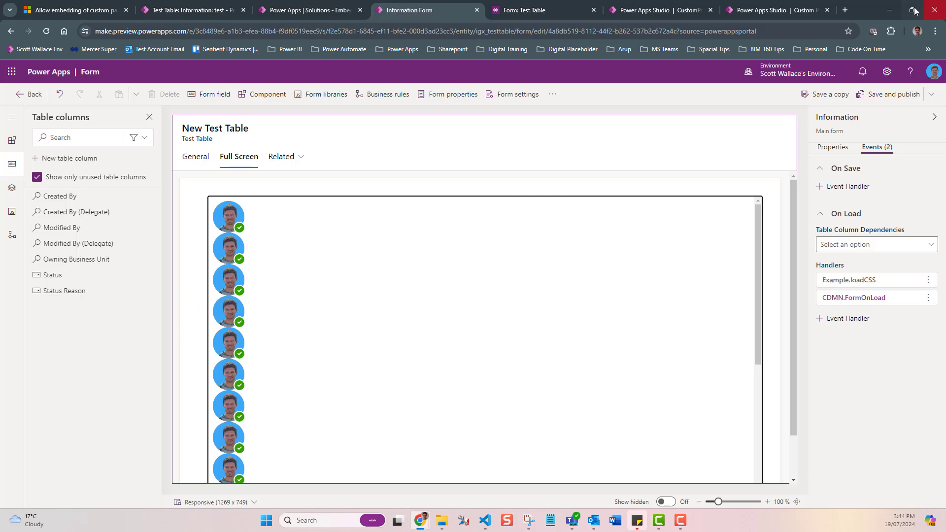
pyautogui.moveTo(913, 12)
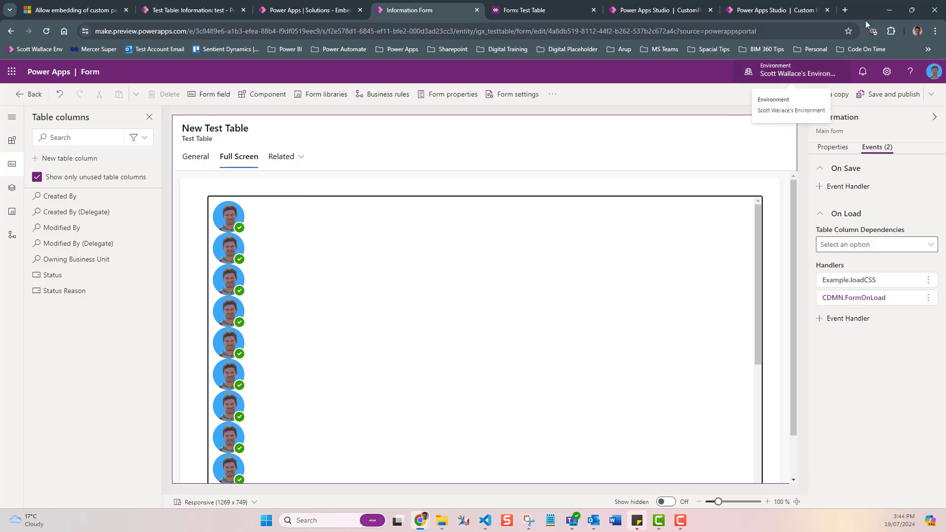
pyautogui.click(913, 11)
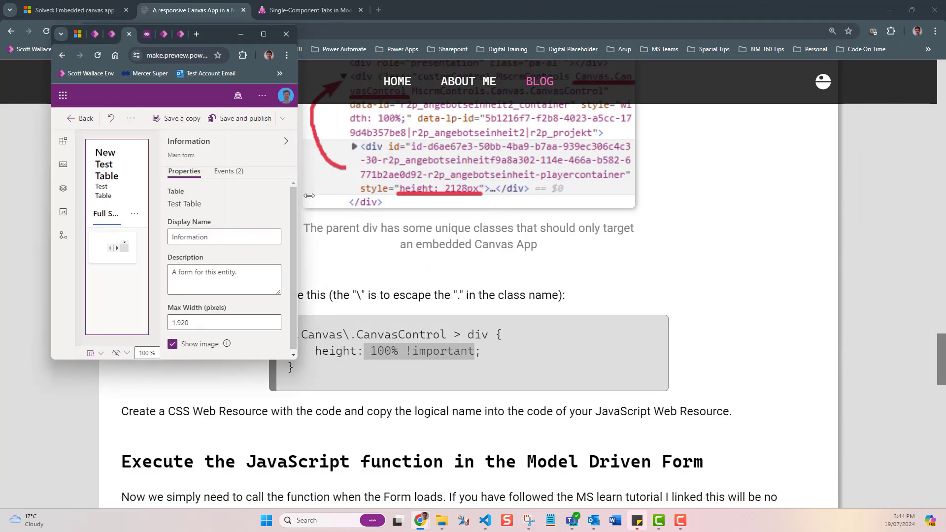
pyautogui.moveTo(296, 200); pyautogui.dragTo(518, 199)
pyautogui.click(486, 36)
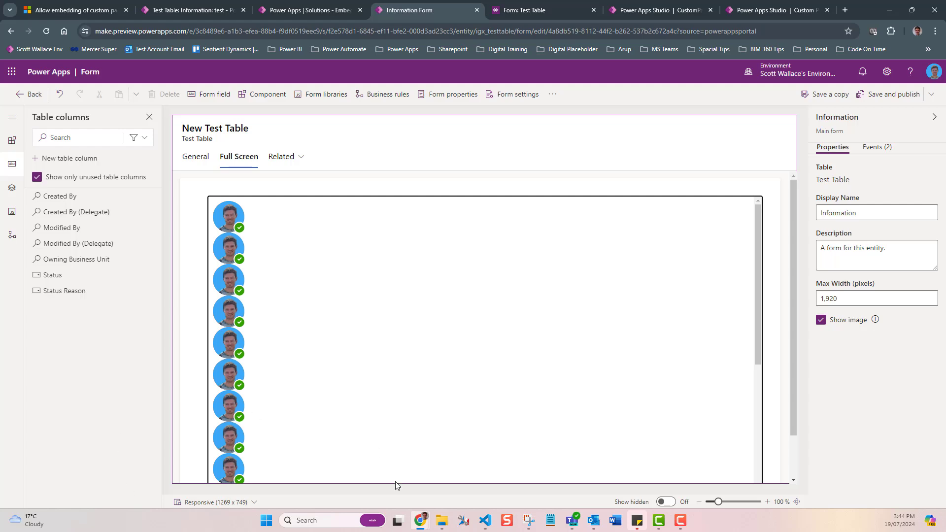
# Step: Read the Single-Component Tabs article on setting tab content type with form scripting
pyautogui.moveTo(419, 517)
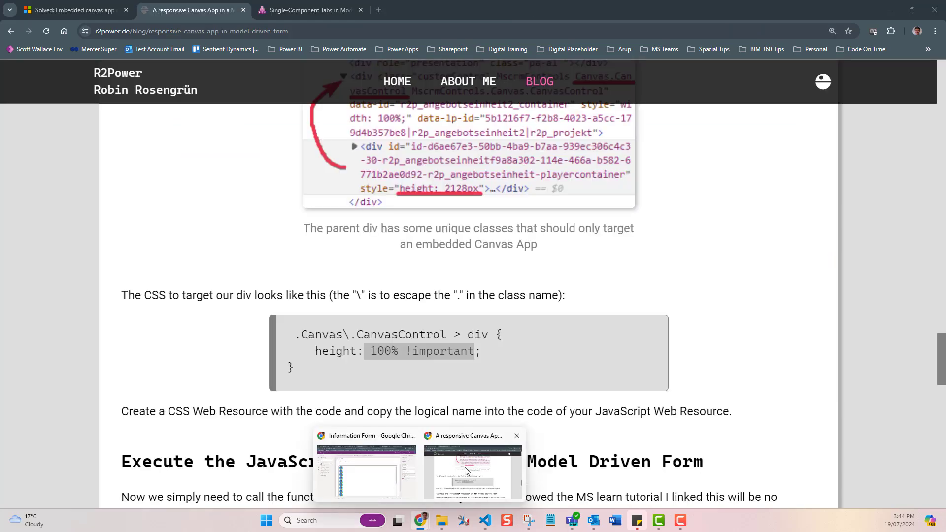
pyautogui.click(465, 473)
pyautogui.click(305, 9)
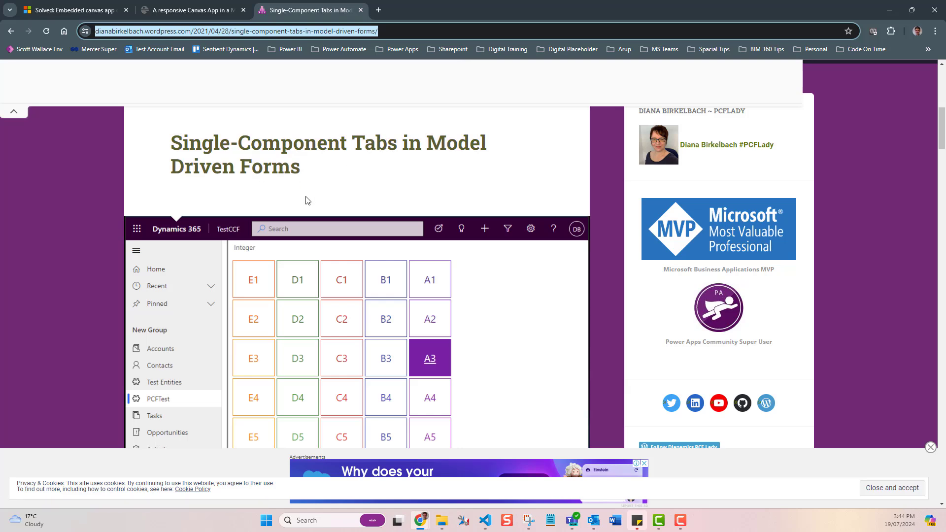
pyautogui.scroll(-7, 321, 210)
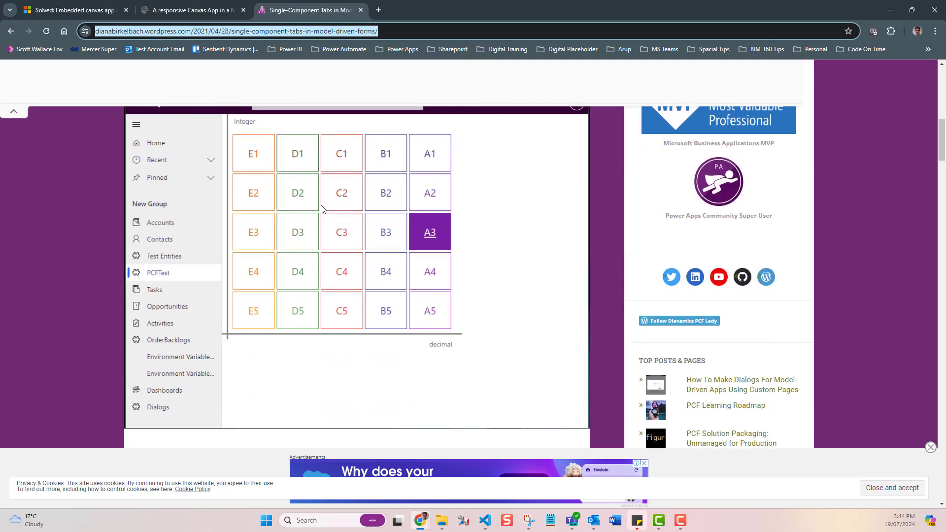
pyautogui.scroll(-1, 321, 210)
pyautogui.scroll(7, 321, 209)
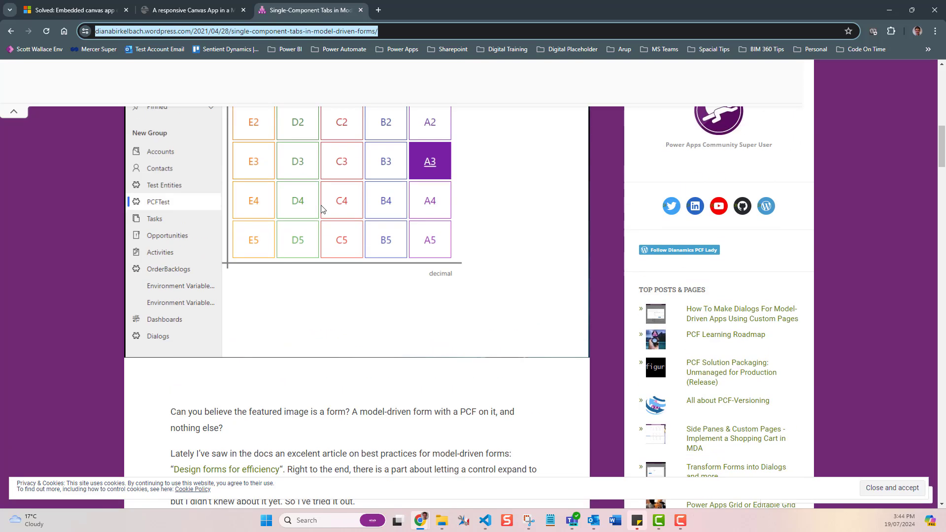
pyautogui.scroll(-7, 279, 212)
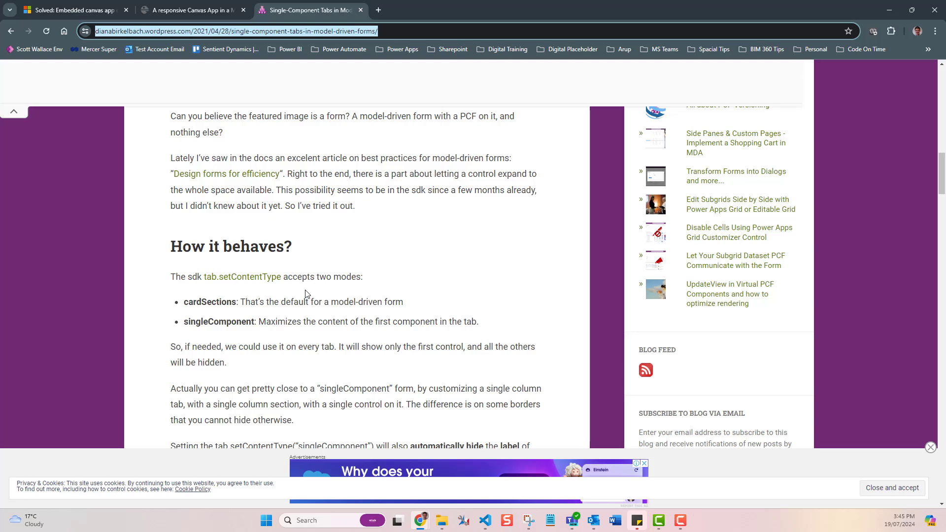
pyautogui.scroll(-12, 306, 295)
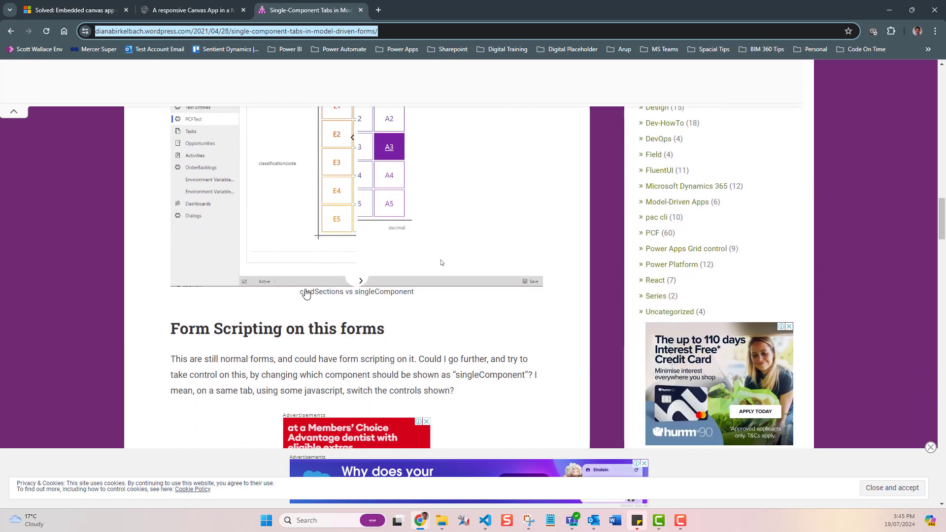
pyautogui.scroll(-5, 305, 294)
pyautogui.scroll(-7, 309, 295)
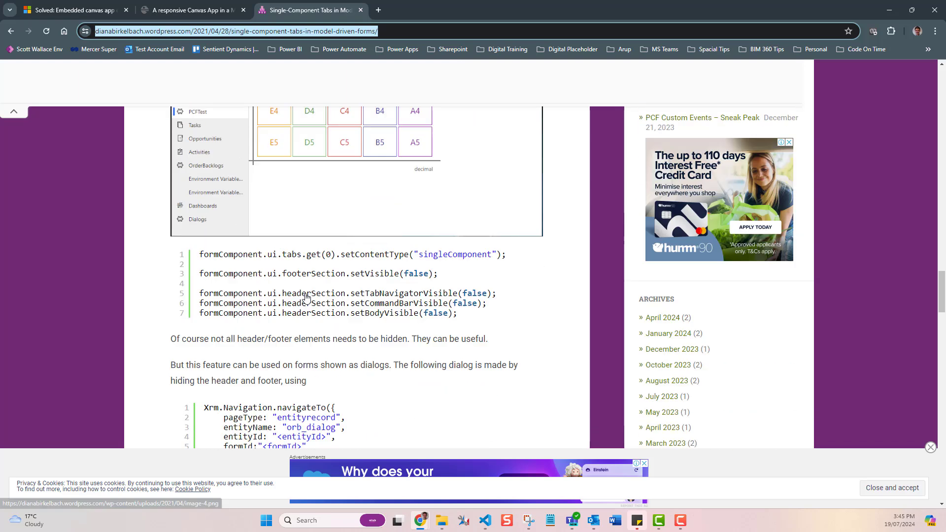
# Step: Highlight the setContentType("singleComponent") line in the article's code sample
pyautogui.click(208, 210)
pyautogui.moveTo(208, 210); pyautogui.dragTo(508, 217)
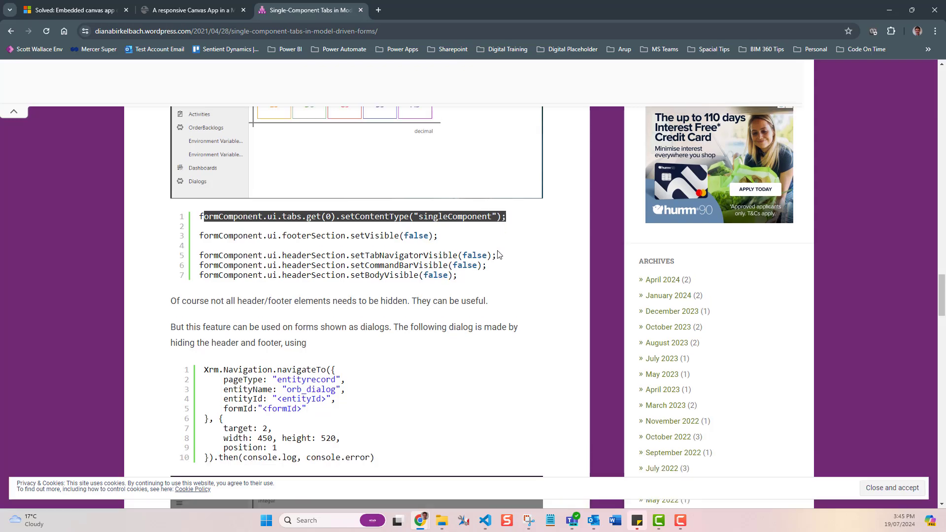
pyautogui.scroll(4, 508, 222)
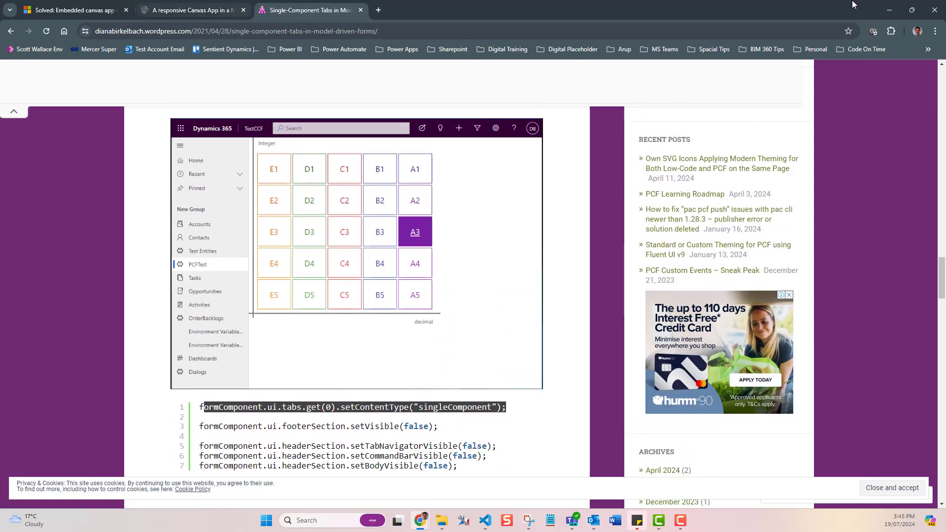
# Step: Open the test record's Full Screen tab and resize the browser window to check the embedded custom page fits
pyautogui.click(890, 10)
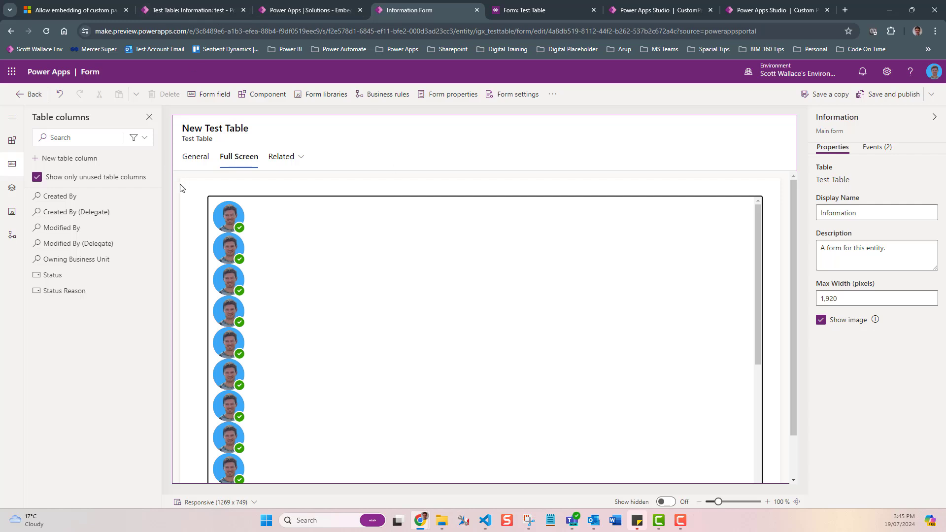
pyautogui.click(223, 11)
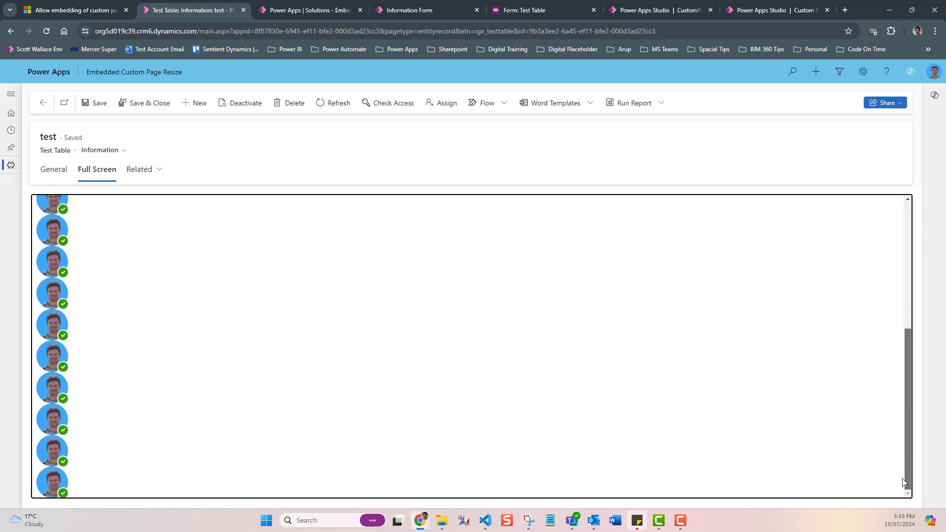
pyautogui.moveTo(903, 483); pyautogui.dragTo(923, 224)
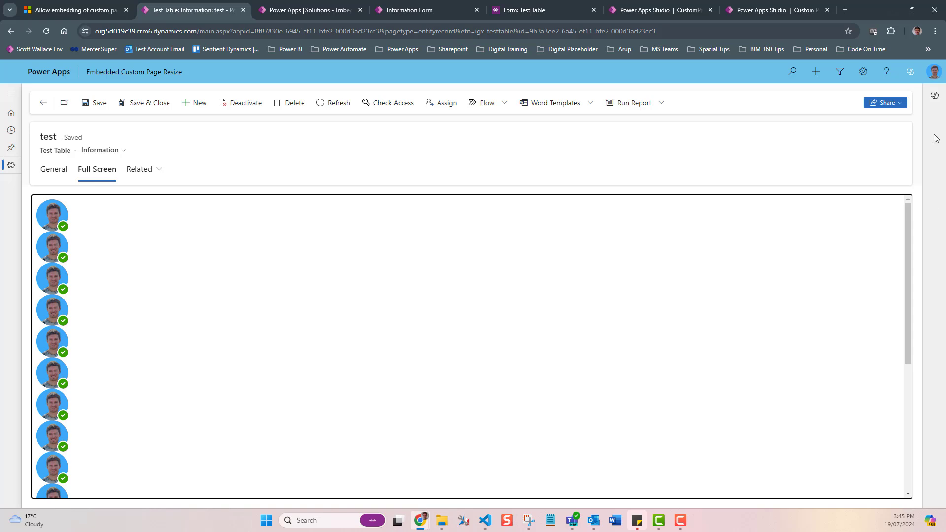
pyautogui.click(912, 10)
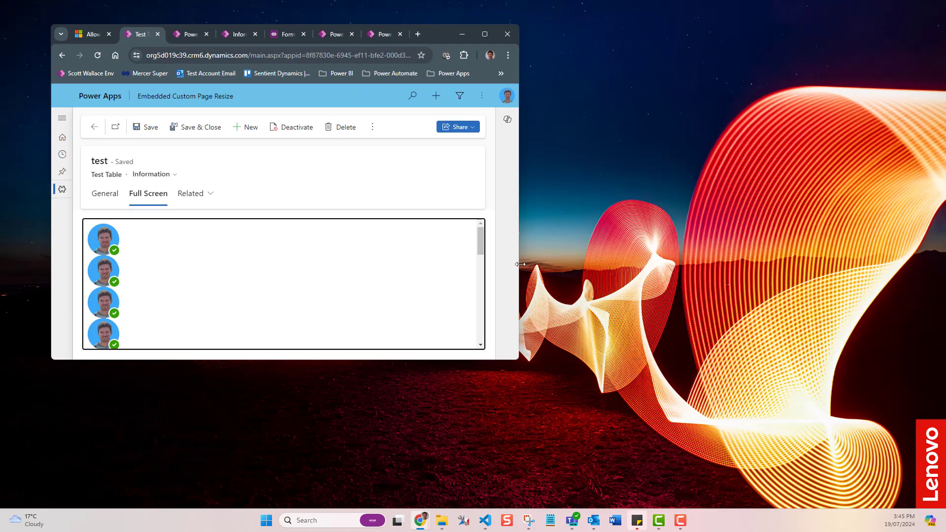
pyautogui.moveTo(521, 265); pyautogui.dragTo(315, 265)
pyautogui.moveTo(158, 361); pyautogui.dragTo(148, 477)
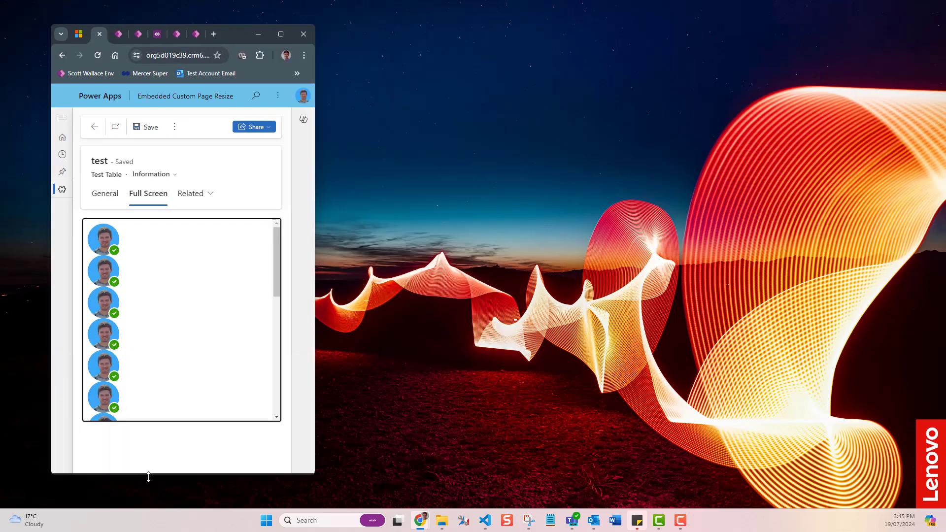
pyautogui.moveTo(316, 411); pyautogui.dragTo(592, 411)
pyautogui.click(546, 29)
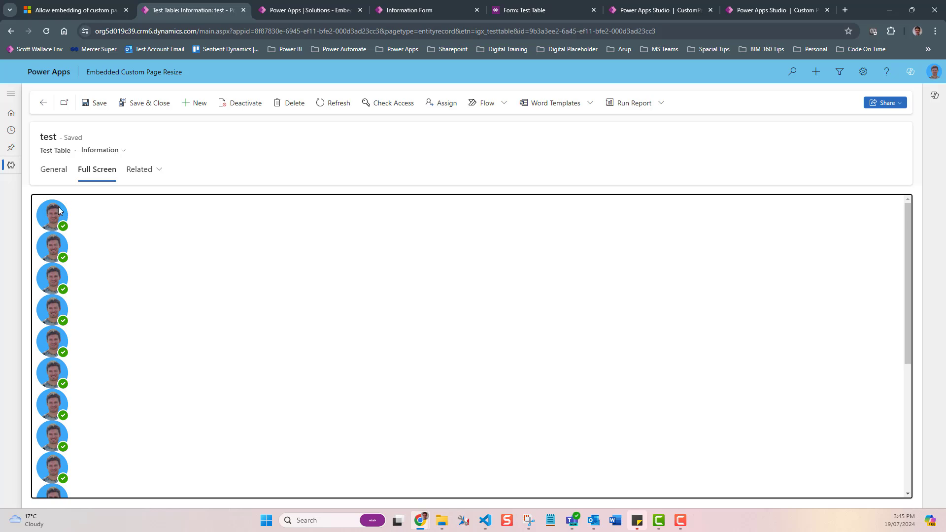
# Step: Switch between the General and Full Screen tabs to compare the embedded custom pages
pyautogui.click(64, 176)
pyautogui.click(92, 171)
pyautogui.click(57, 177)
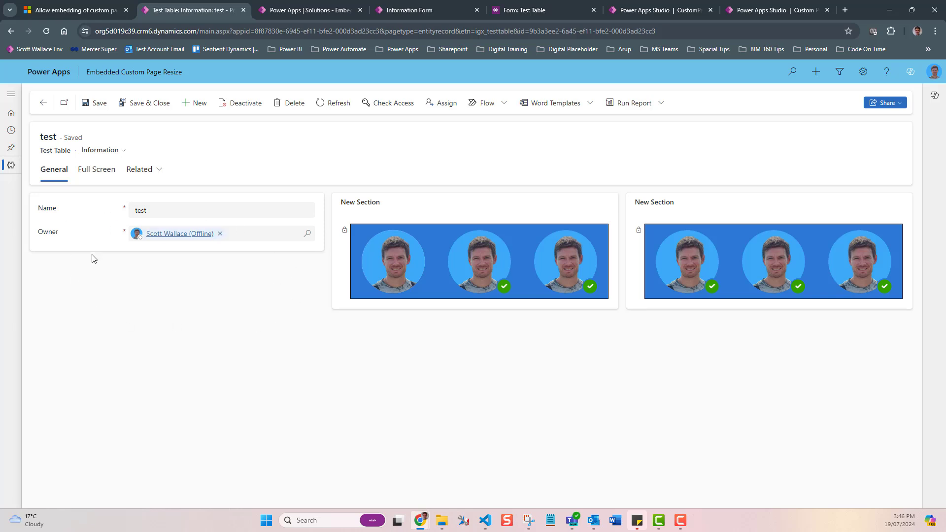
pyautogui.click(105, 178)
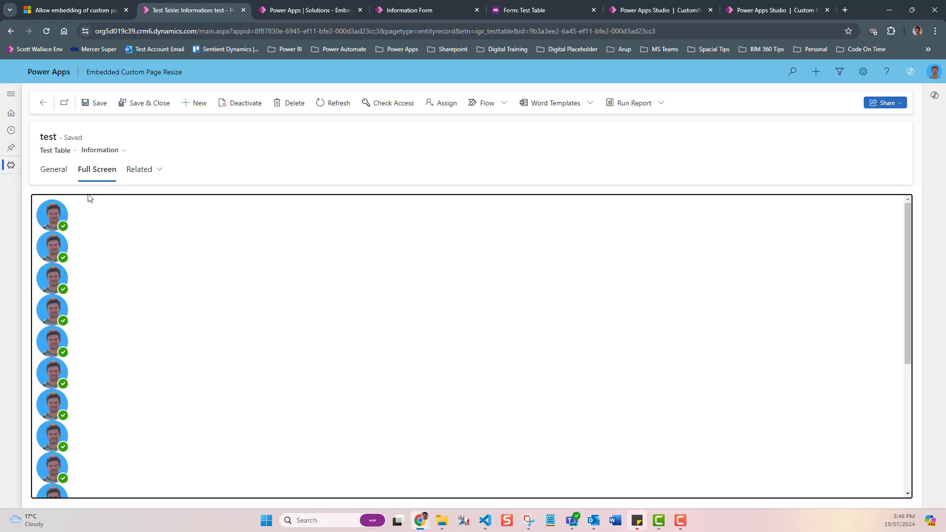